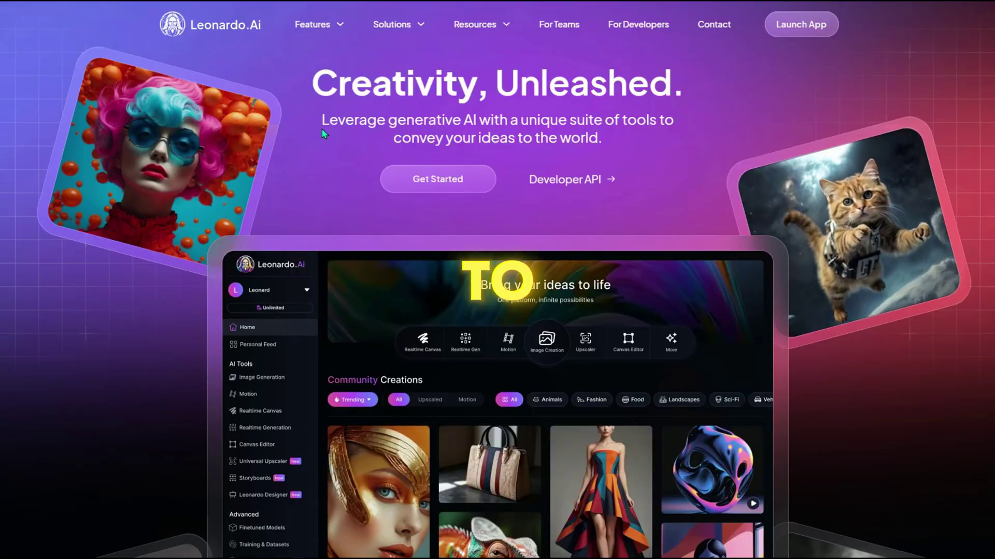
Sign into Leonardo.Ai with Google and go to Image Generation
click(448, 178)
click(85, 182)
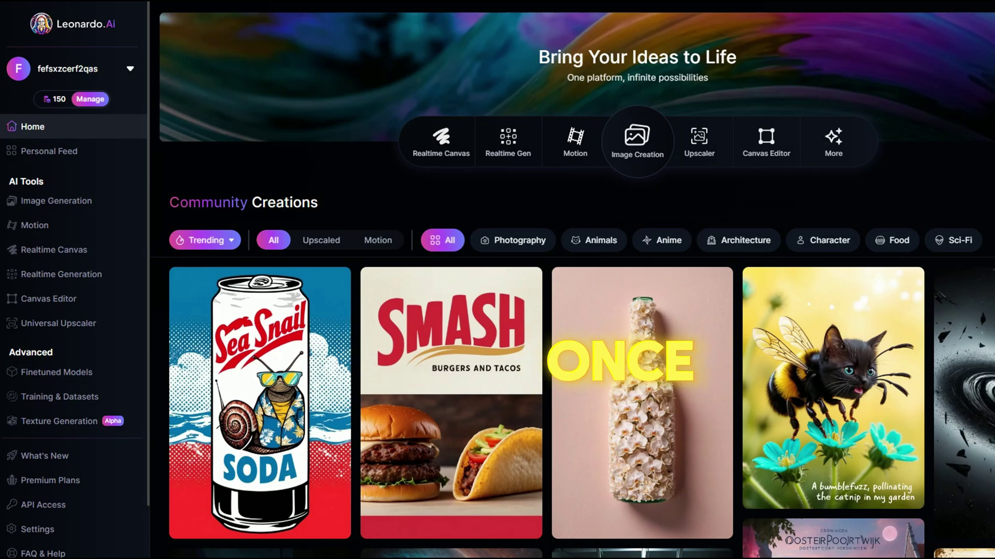
click(70, 207)
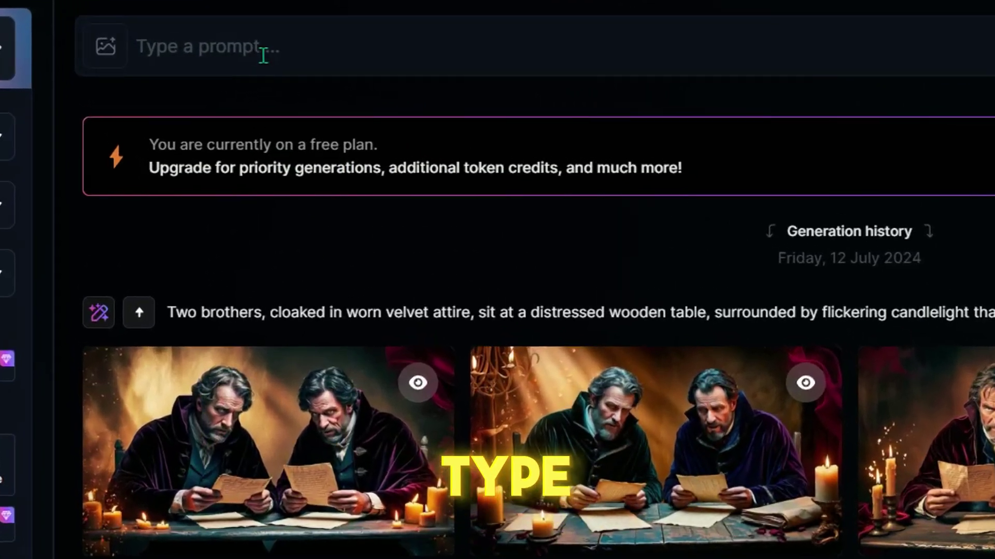
Review the document of image styles, prompt templates and sample portraits
click(282, 60)
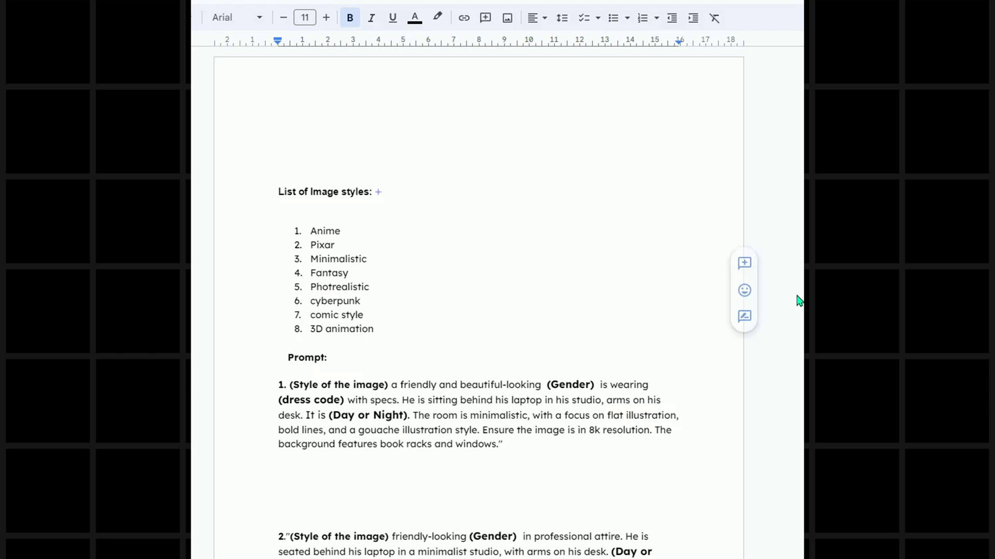
scroll(742, 440, down, 15)
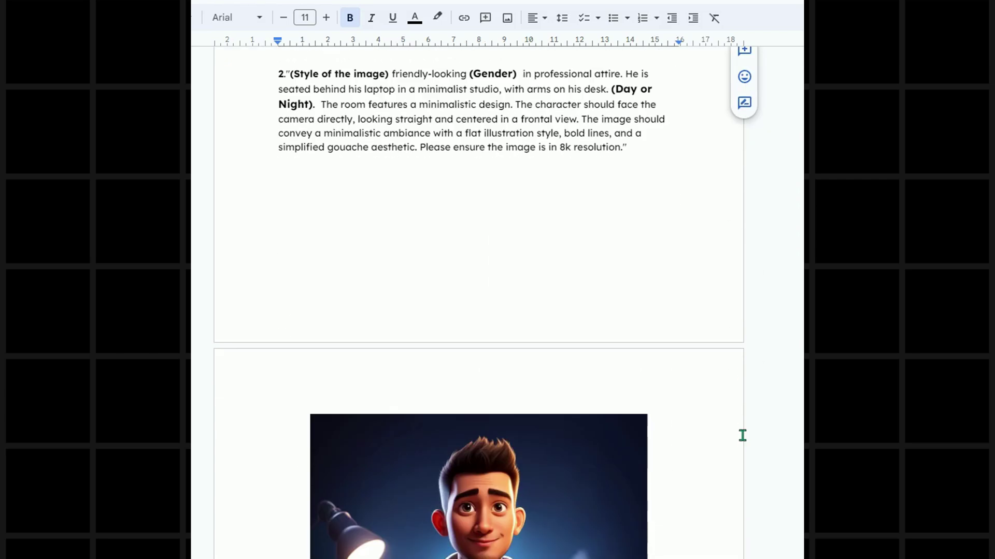
scroll(736, 444, down, 20)
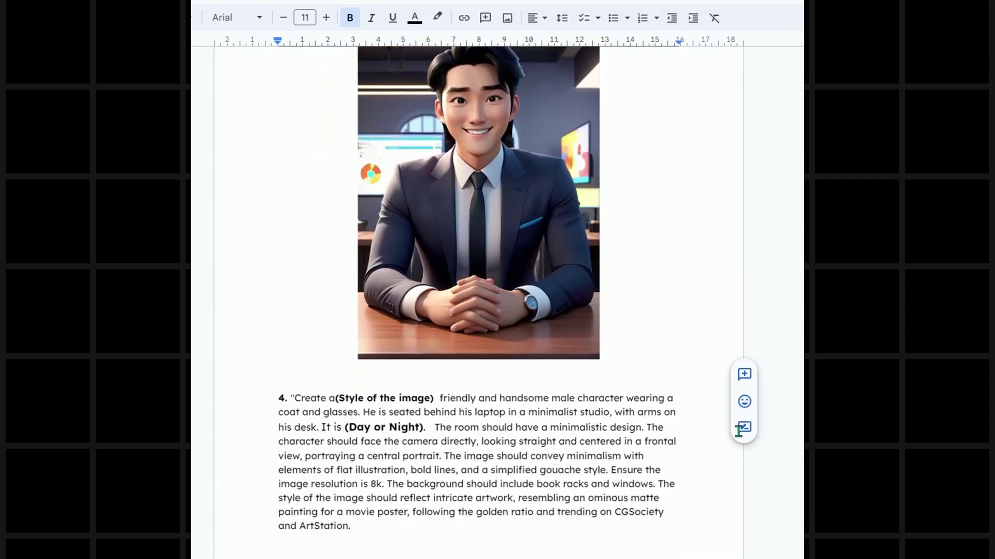
scroll(733, 433, down, 8)
scroll(510, 260, up, 11)
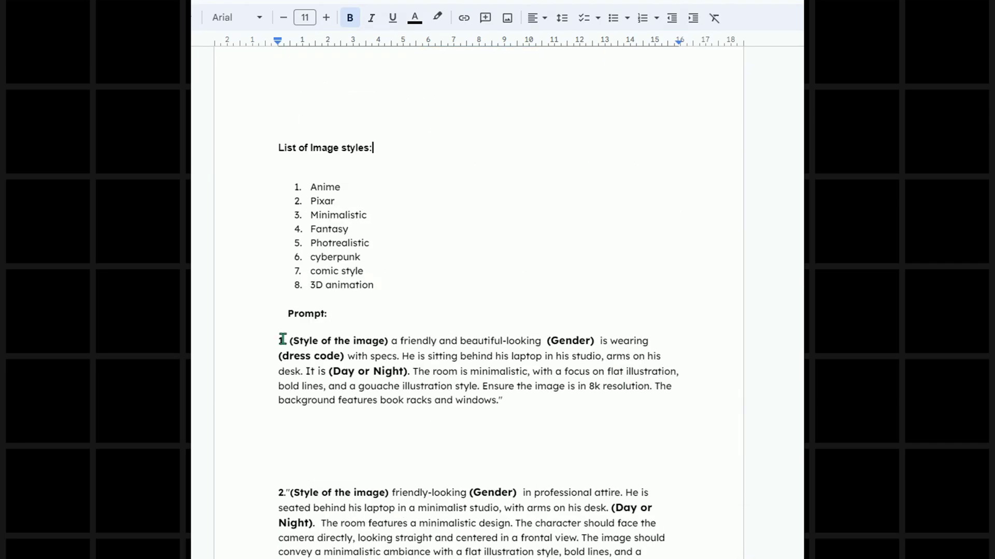
Paste prompt 1 from the doc and fill its placeholders with Pixar, female and casual
drag(284, 340, 571, 402)
key(ctrl+c)
right_click(262, 62)
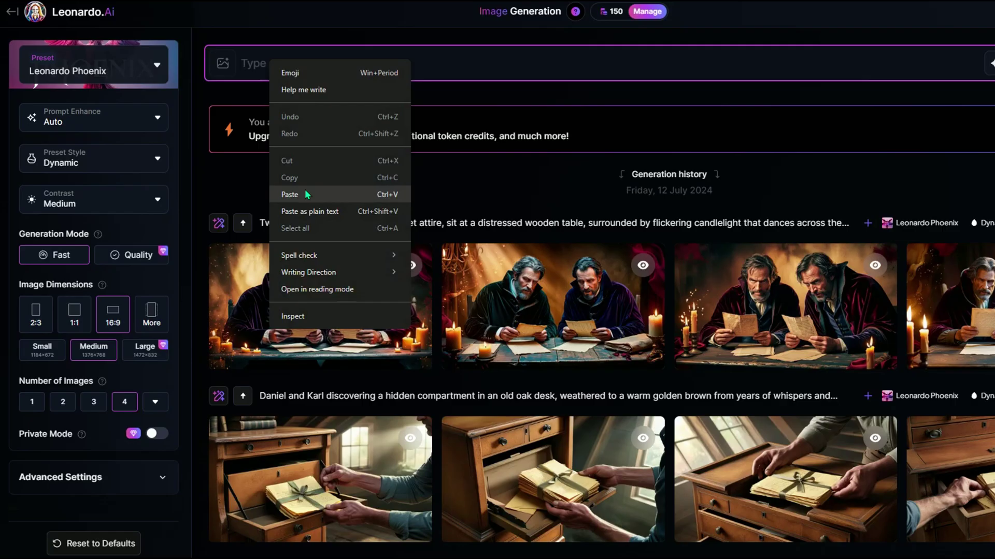
click(302, 190)
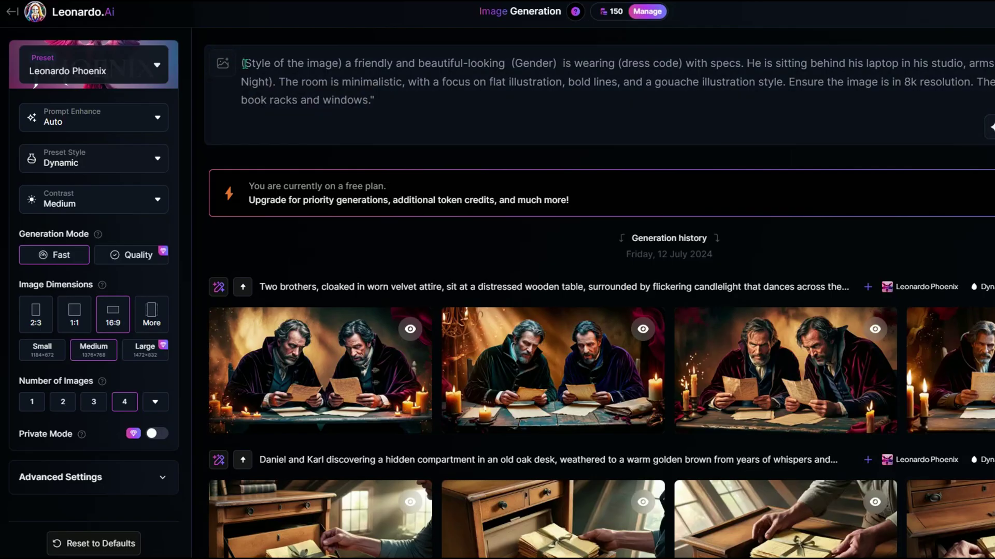
drag(240, 63, 275, 64)
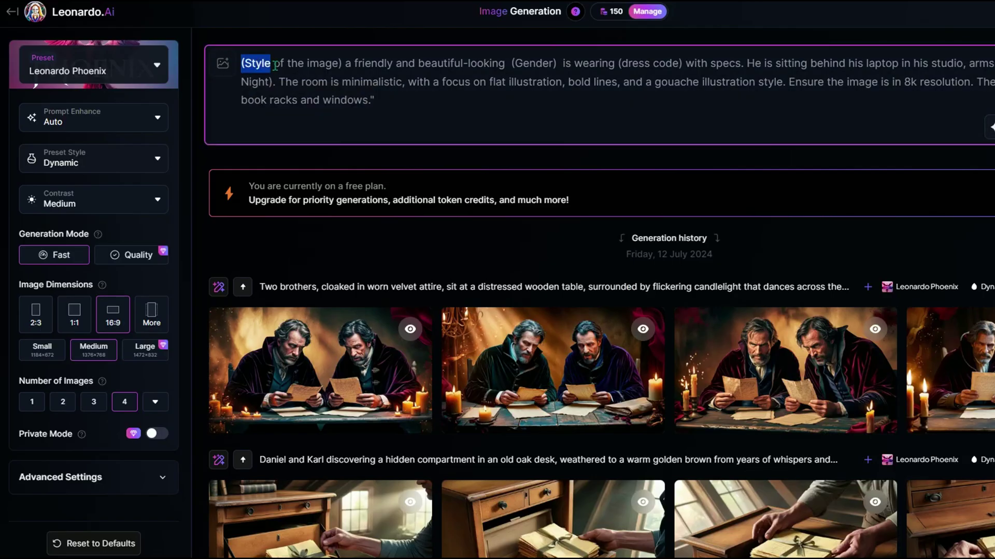
text(Pixar)
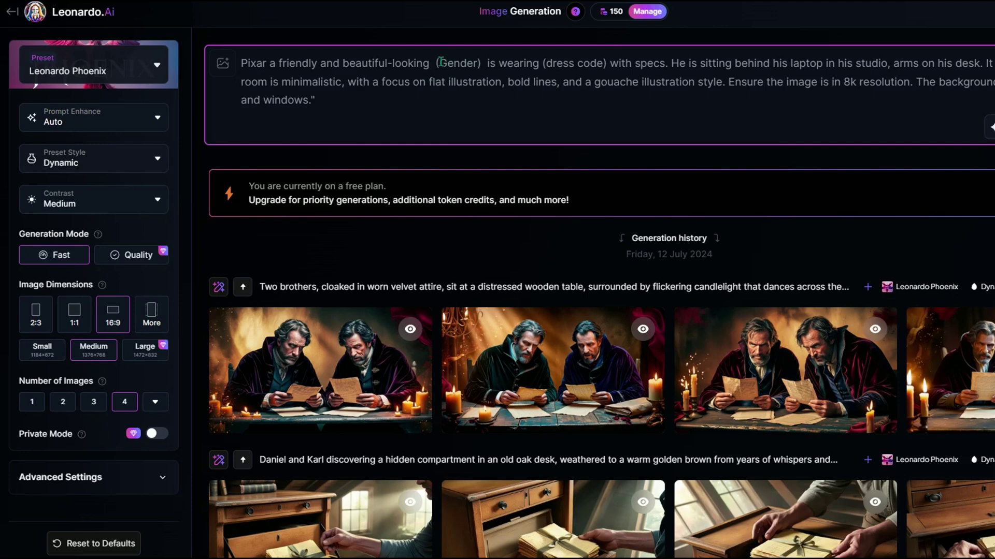
text(female)
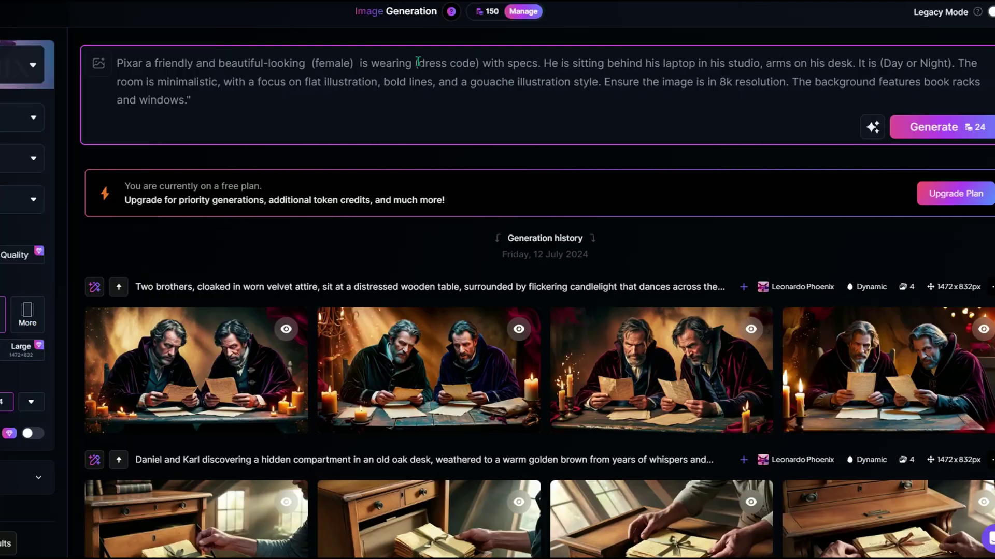
text(casual)
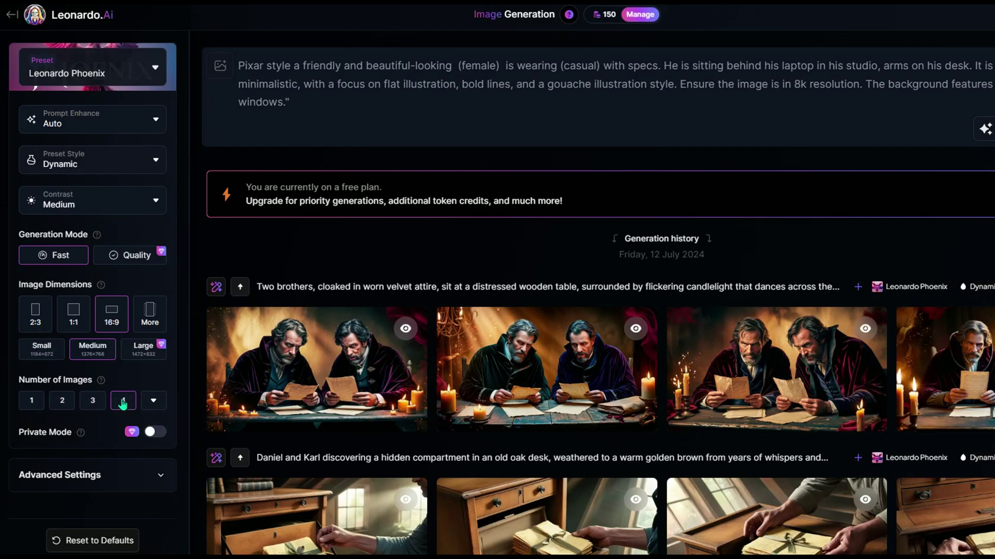
Set the aspect ratio to TikTok 9:16 and generate the images
scroll(137, 327, down, 6)
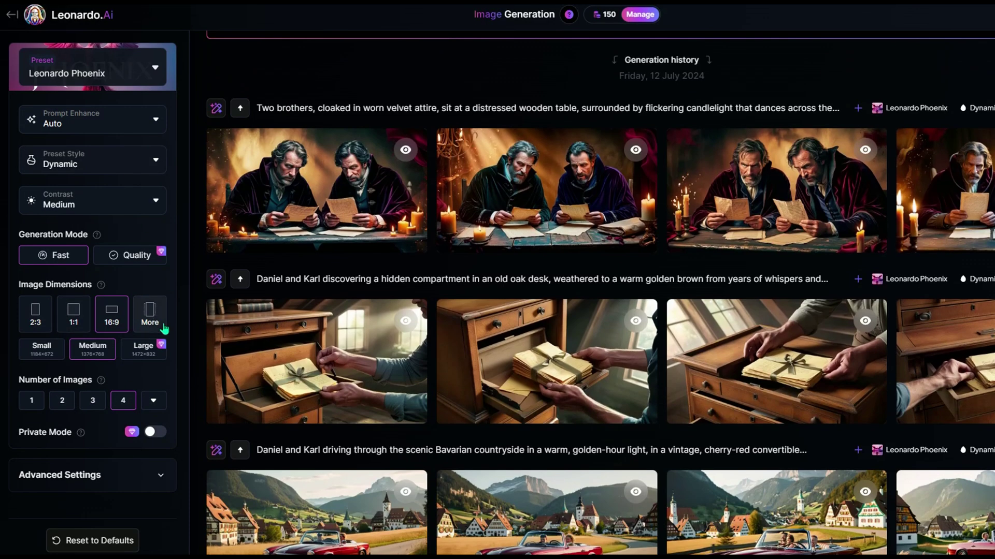
click(149, 323)
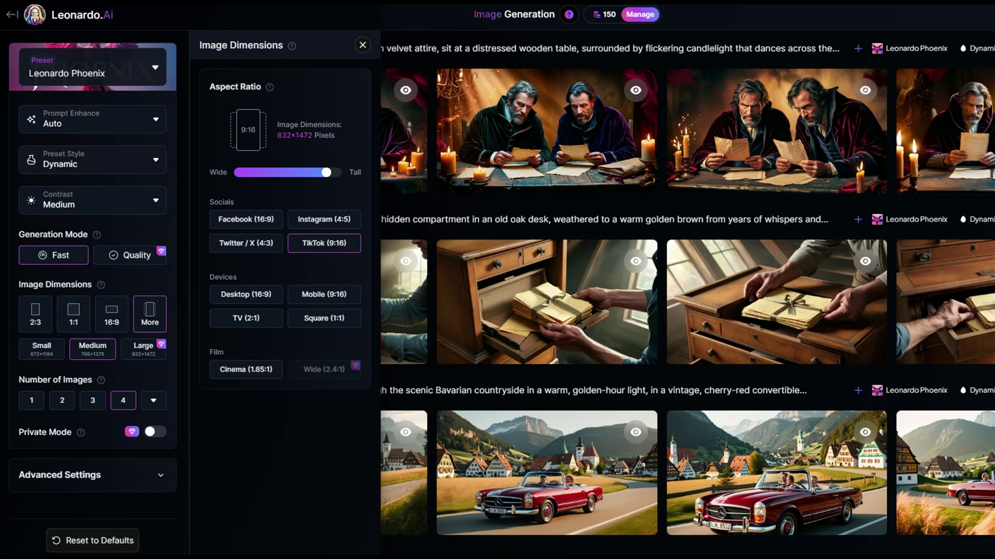
click(362, 45)
click(99, 160)
scroll(88, 279, down, 5)
scroll(89, 280, up, 5)
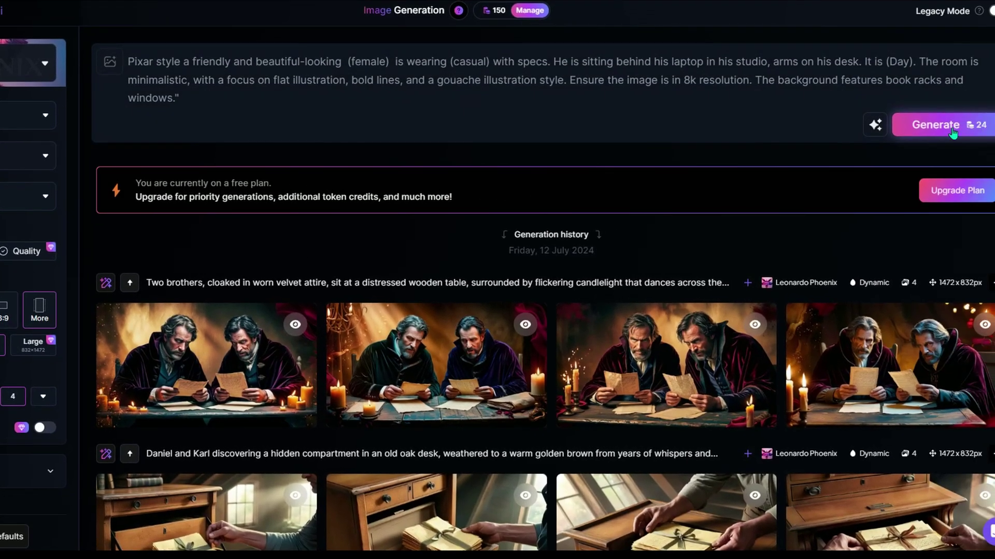
click(952, 134)
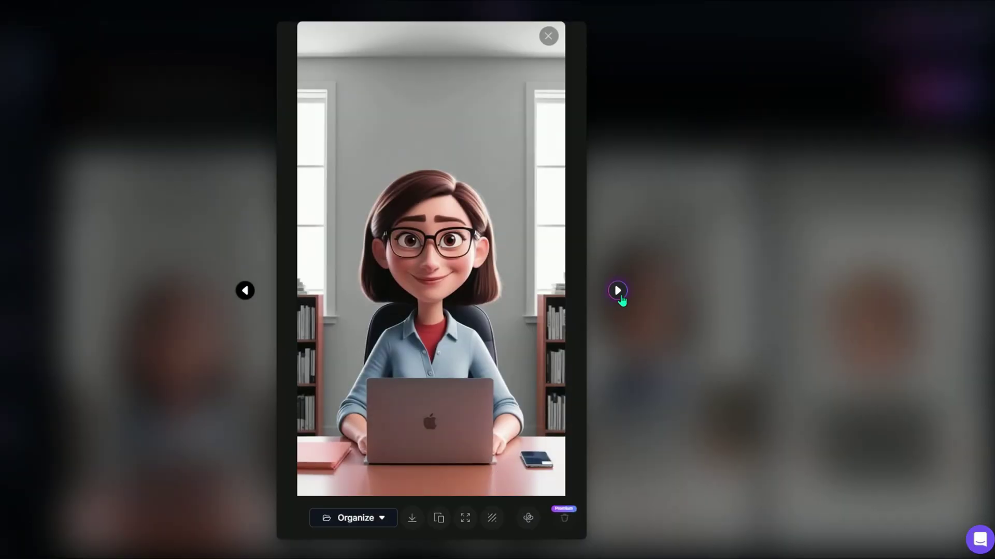
Download the brown-haired Pixar portrait, then open the ElevenLabs link from the doc
click(617, 291)
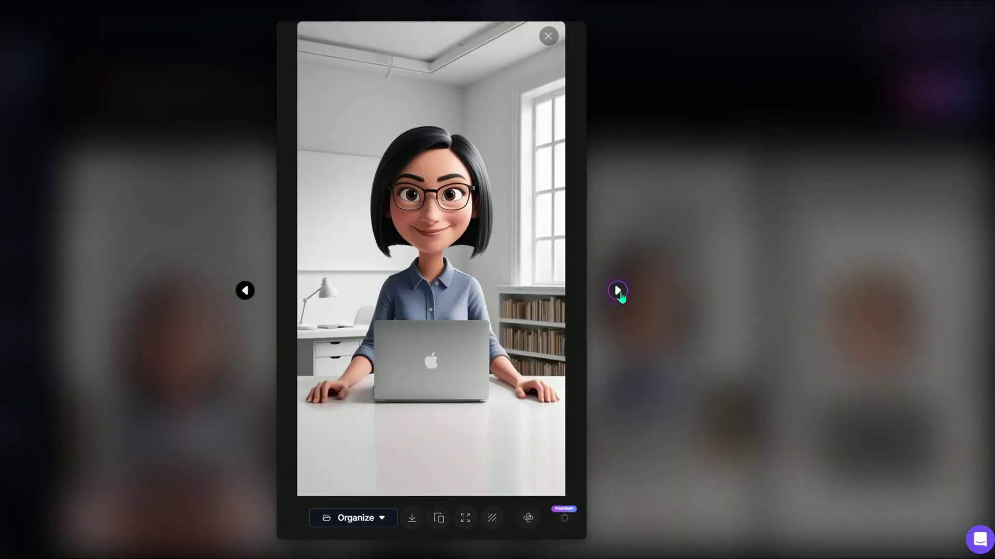
click(618, 292)
click(245, 291)
click(245, 291)
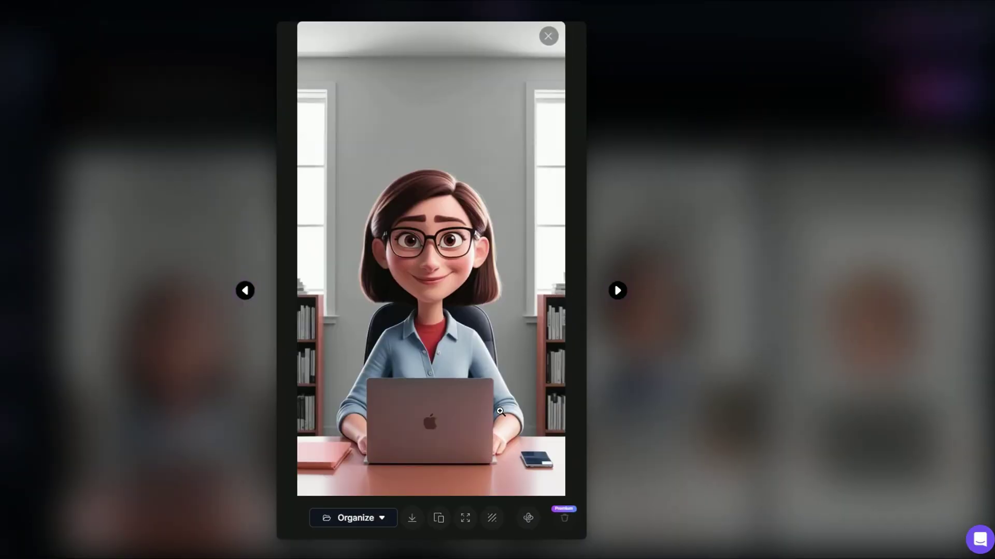
click(412, 519)
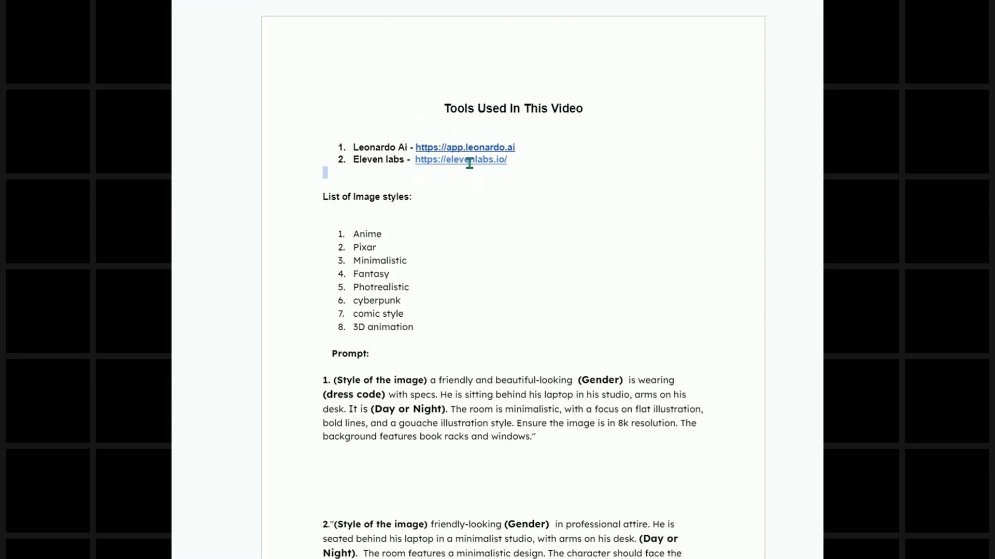
click(487, 180)
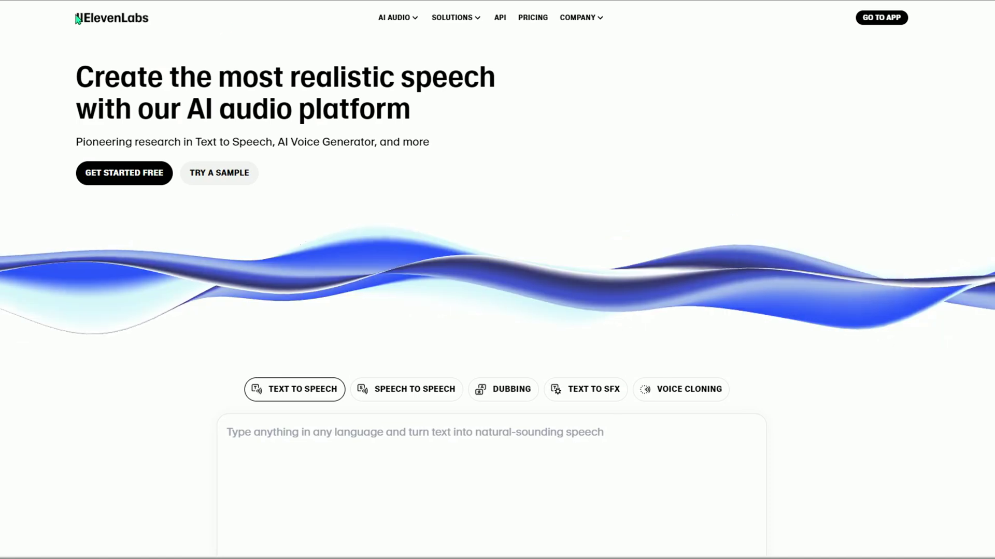
Preview ElevenLabs text-to-speech voices, keeping ALICE, then sign up with a Google account
mouse_move(396, 34)
click(324, 83)
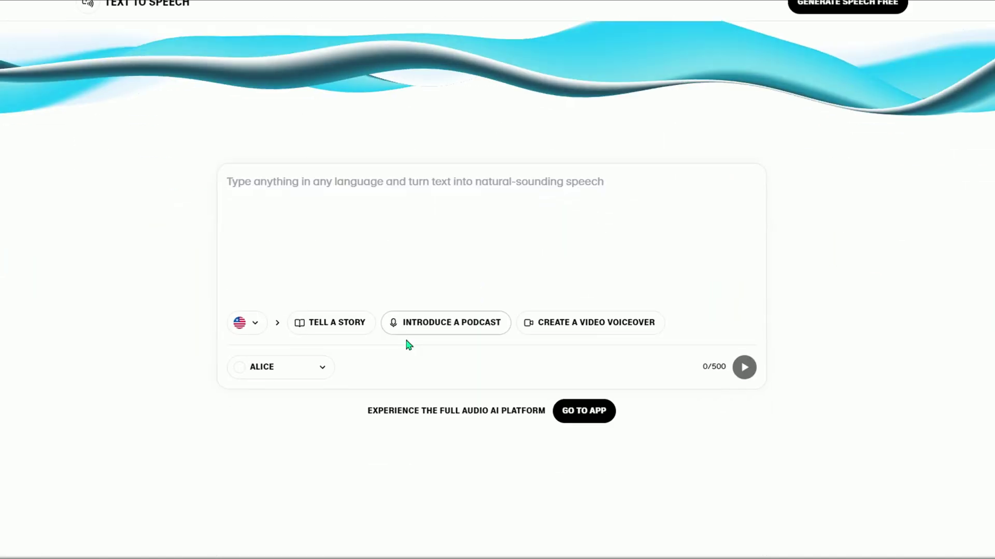
click(311, 369)
scroll(266, 262, down, 2)
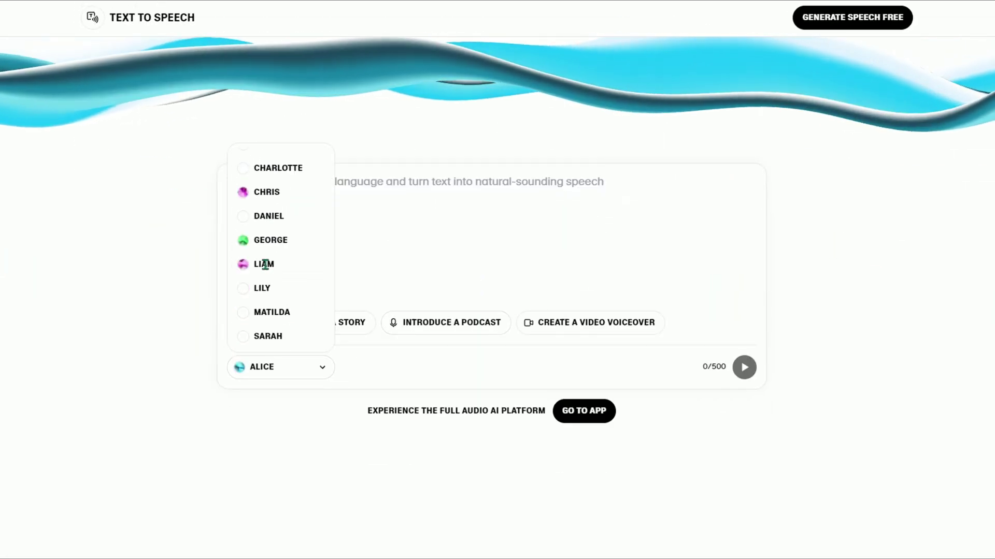
scroll(276, 327, up, 2)
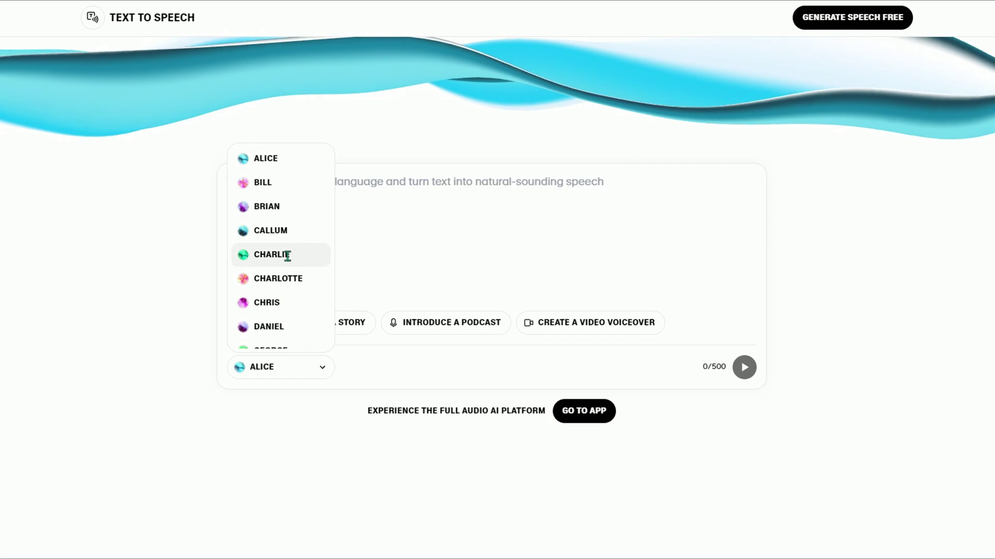
click(382, 155)
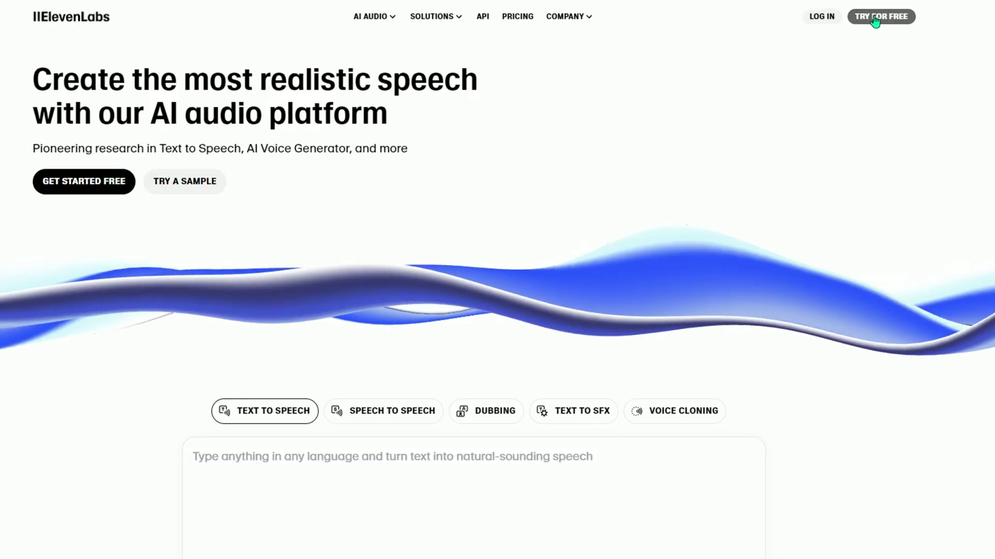
click(882, 17)
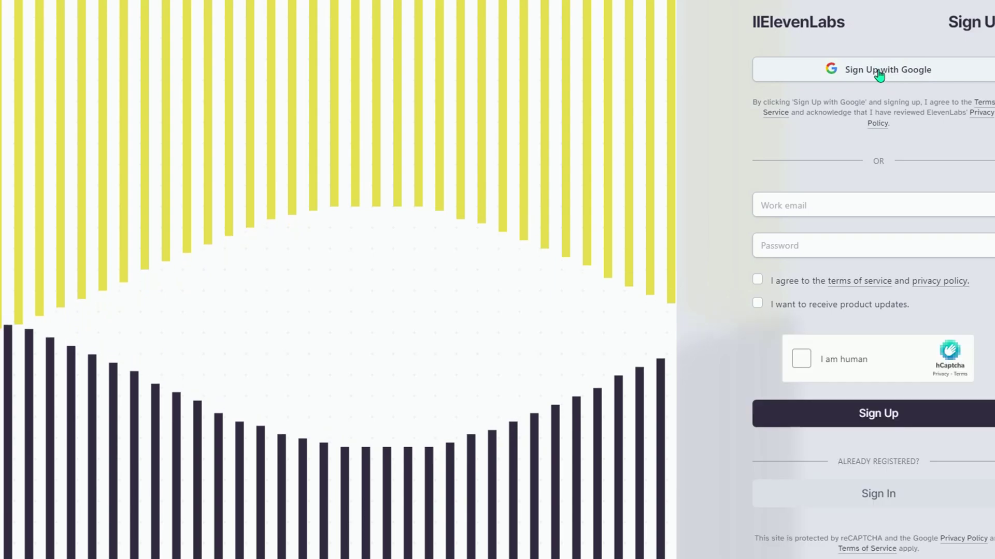
click(879, 74)
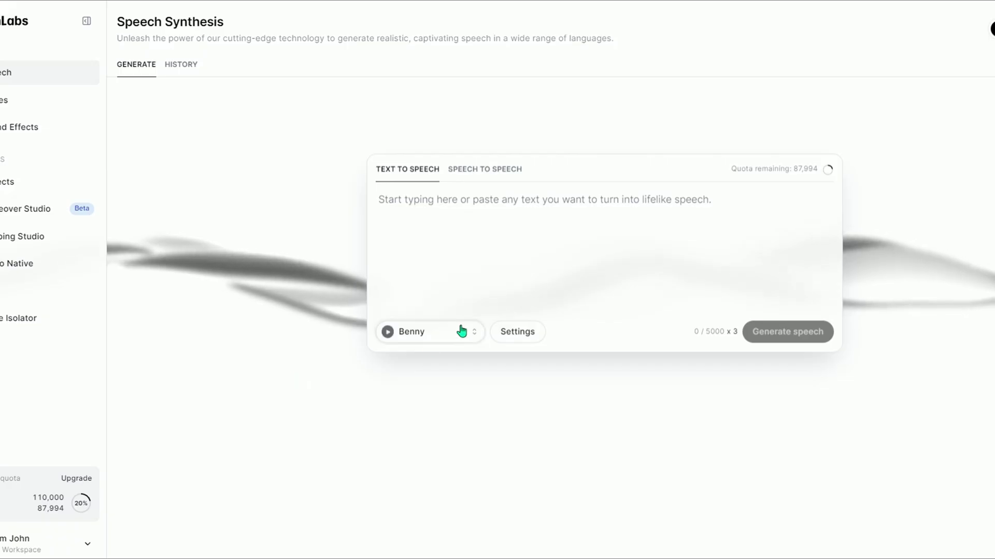
Browse the voice list and community Library, then select 'Hope - upbeat and clear'
click(461, 332)
scroll(425, 171, down, 5)
scroll(421, 188, down, 10)
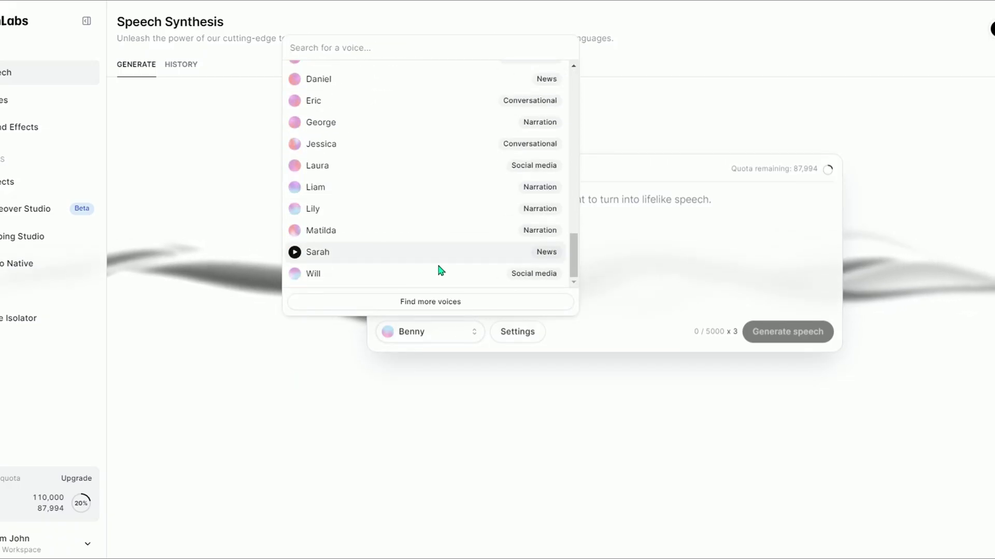
click(43, 101)
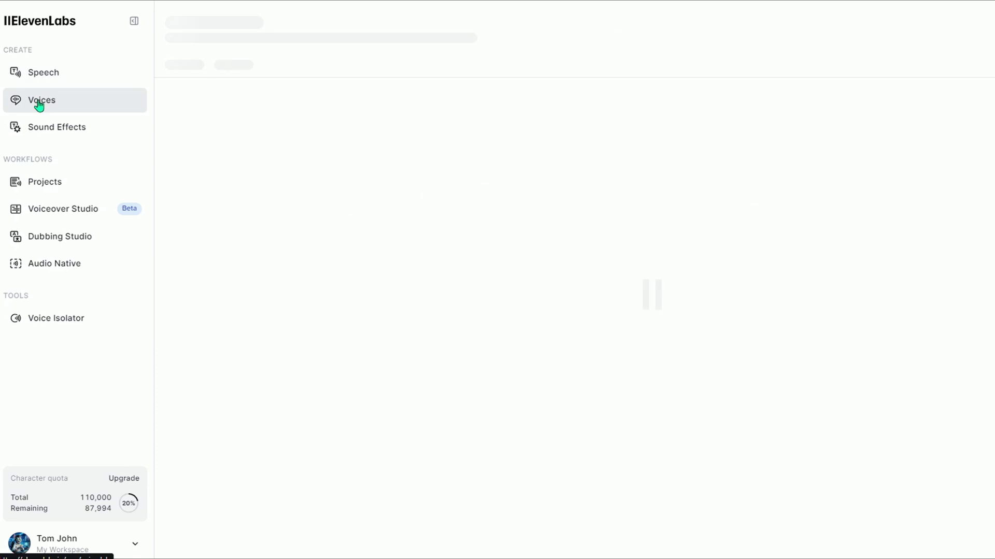
click(230, 69)
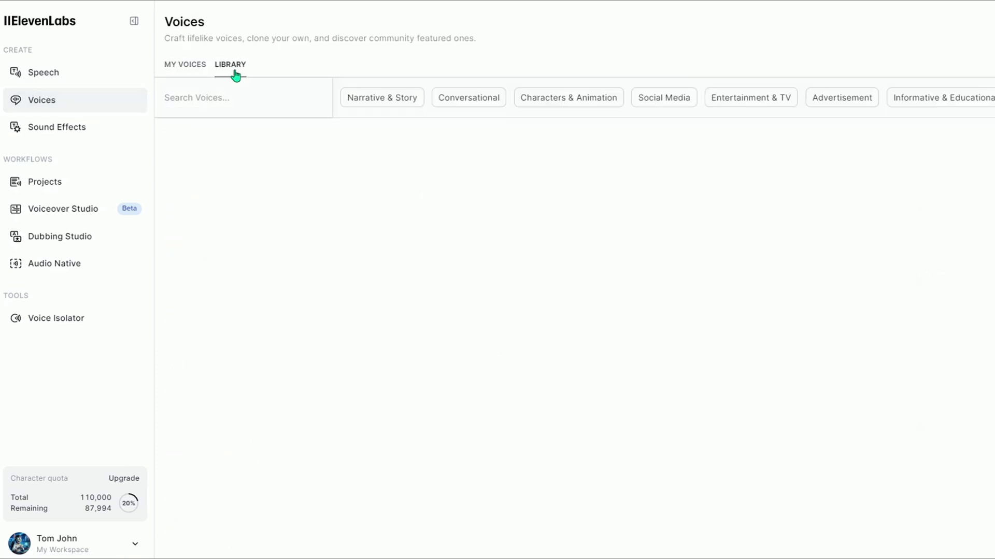
scroll(660, 224, down, 8)
scroll(349, 105, down, 10)
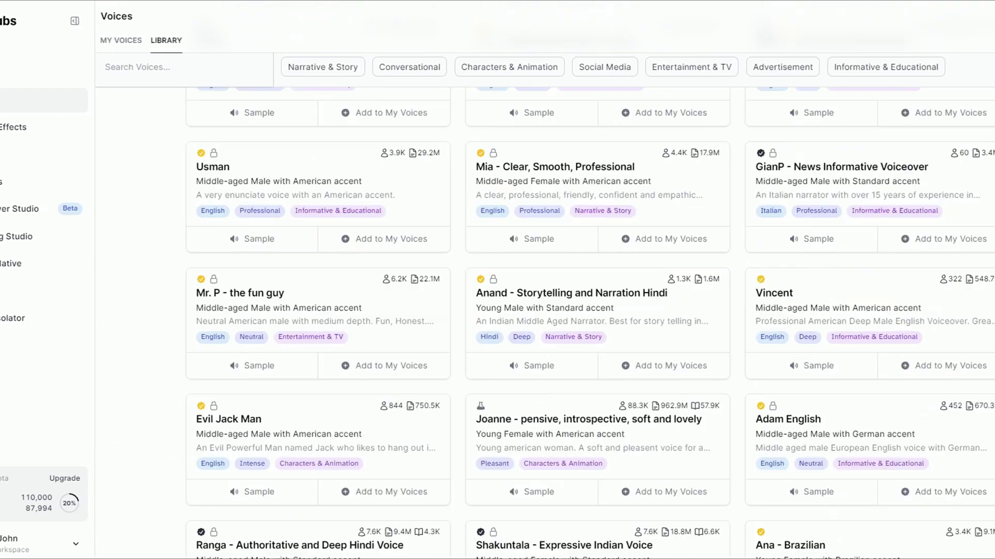
scroll(349, 105, up, 15)
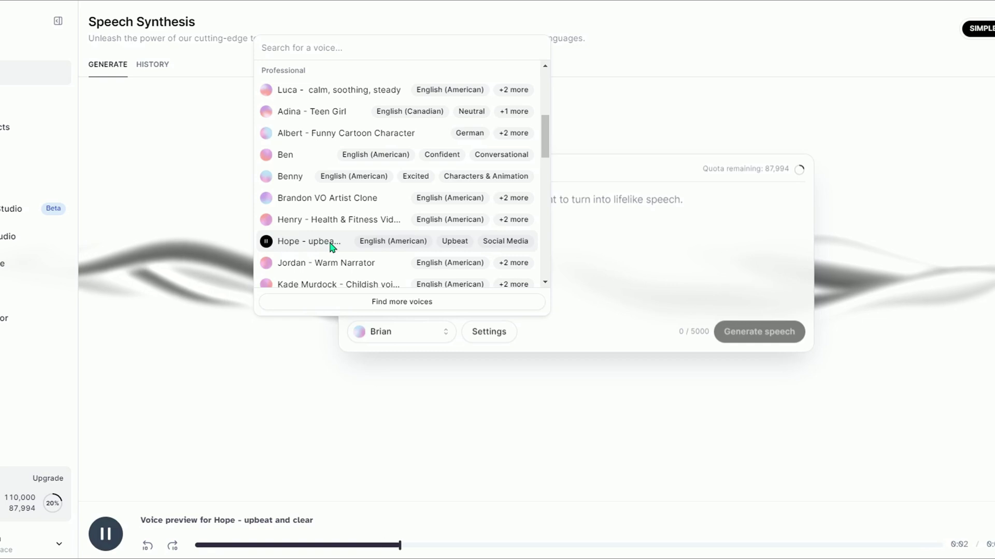
click(331, 244)
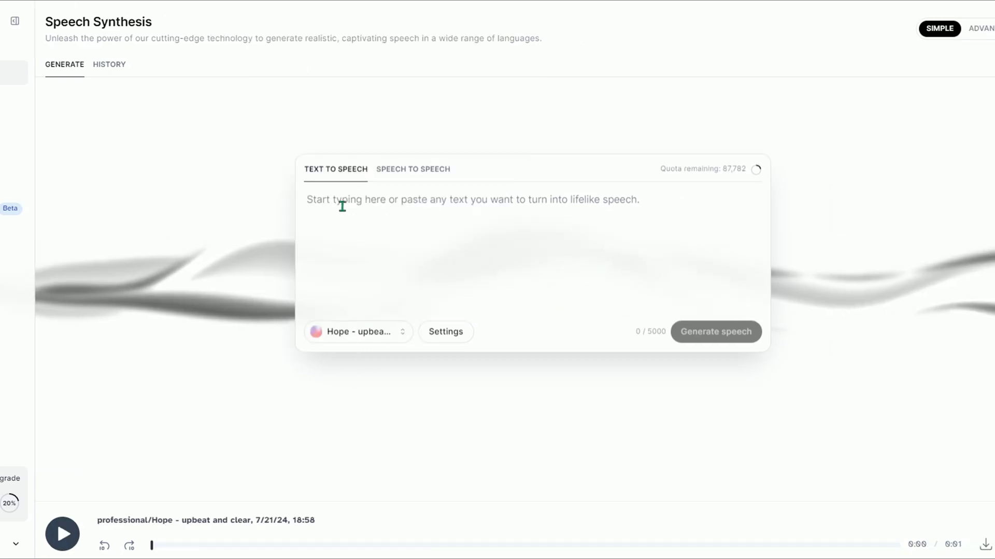
click(341, 206)
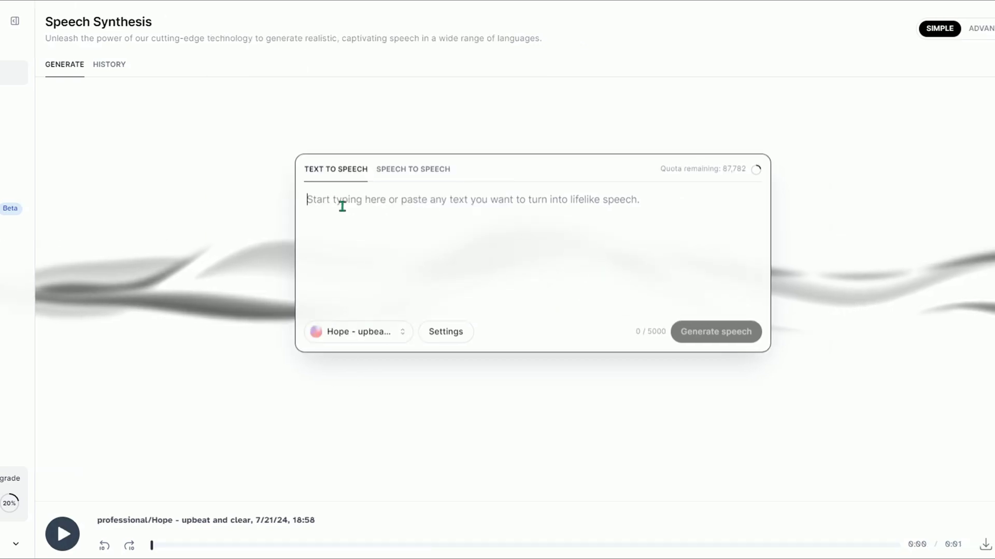
Paste the productivity-tips script into the text box and generate speech
right_click(349, 199)
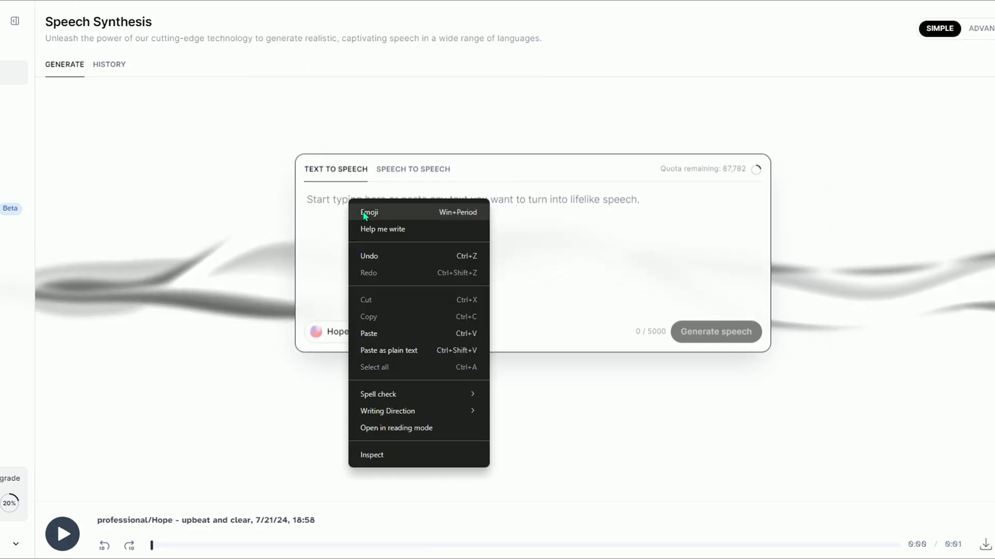
click(384, 333)
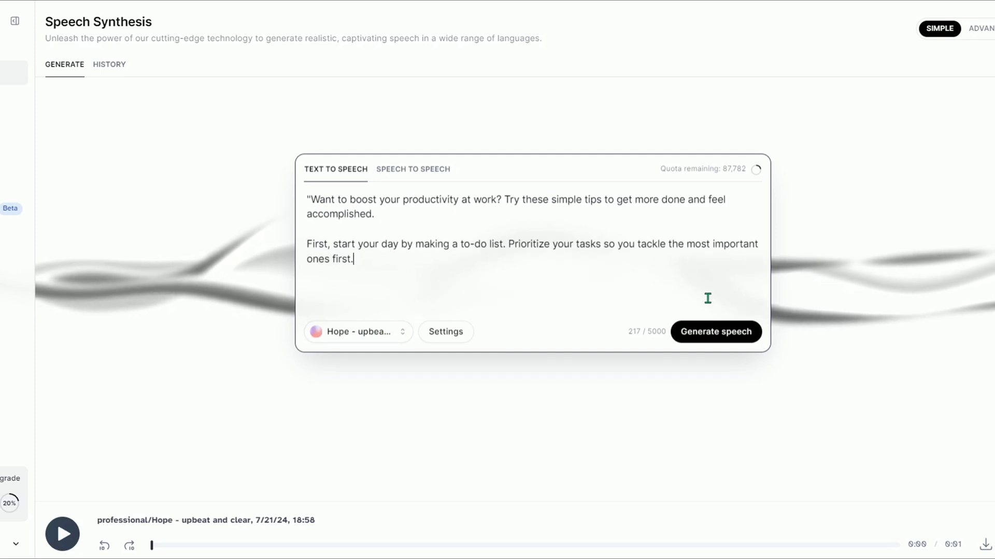
click(716, 339)
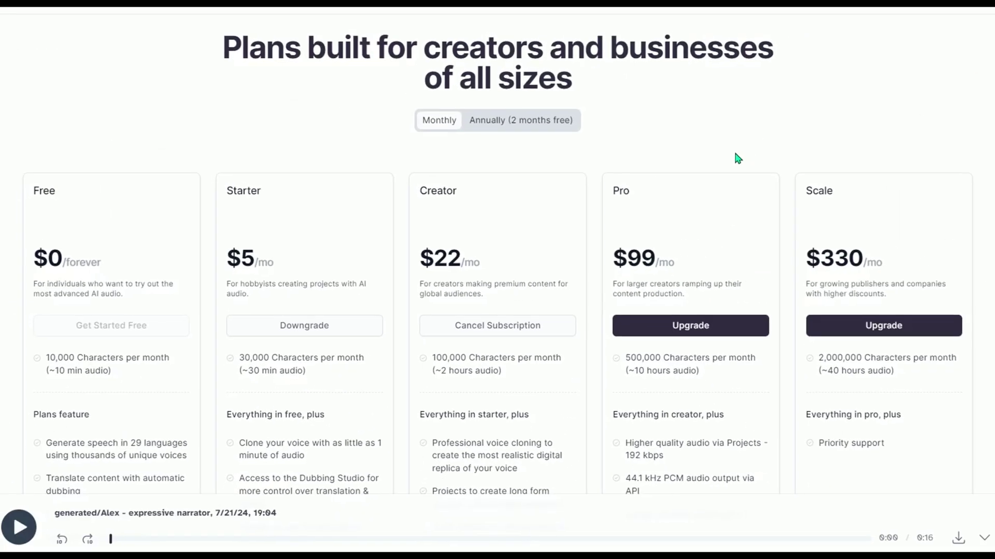
scroll(735, 154, down, 3)
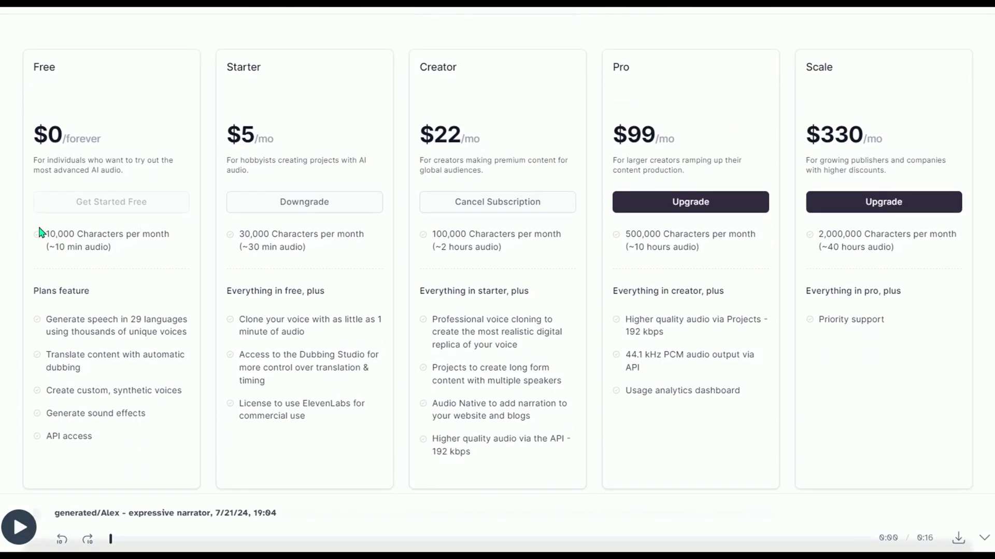
Look over the ElevenLabs Free, Starter, Creator, Pro and Scale plans
click(172, 227)
scroll(844, 171, down, 4)
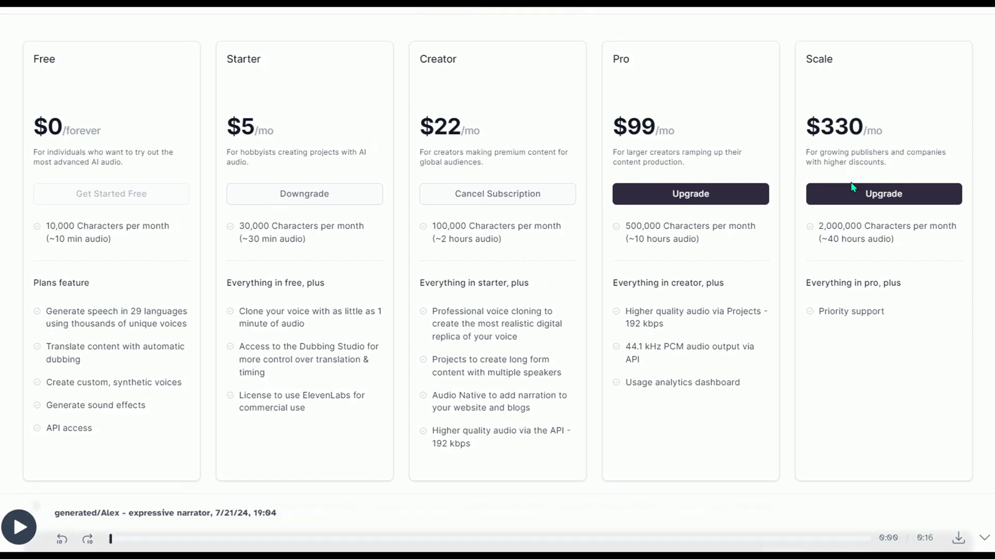
scroll(849, 181, up, 4)
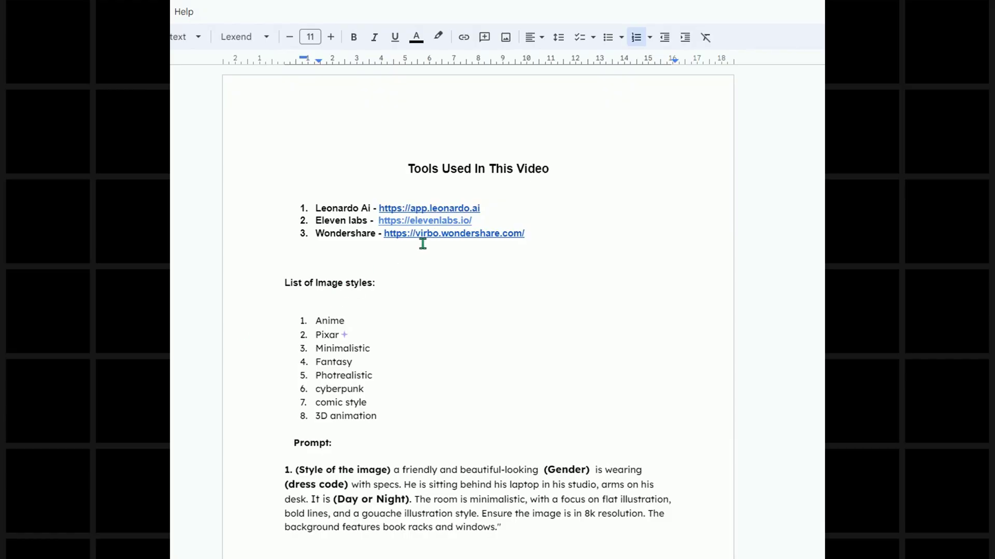
Download, install and launch Wondershare Virbo from the doc's link
click(424, 234)
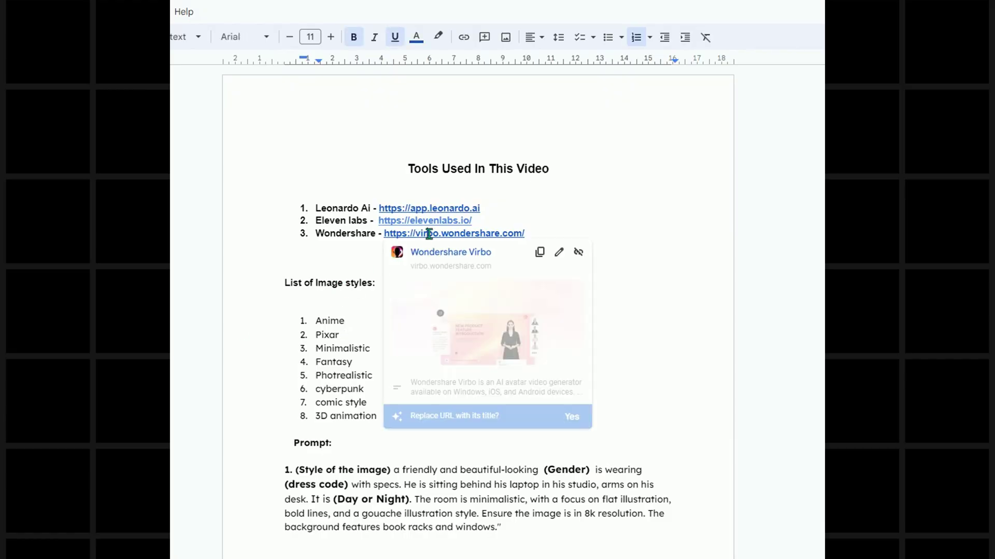
click(443, 254)
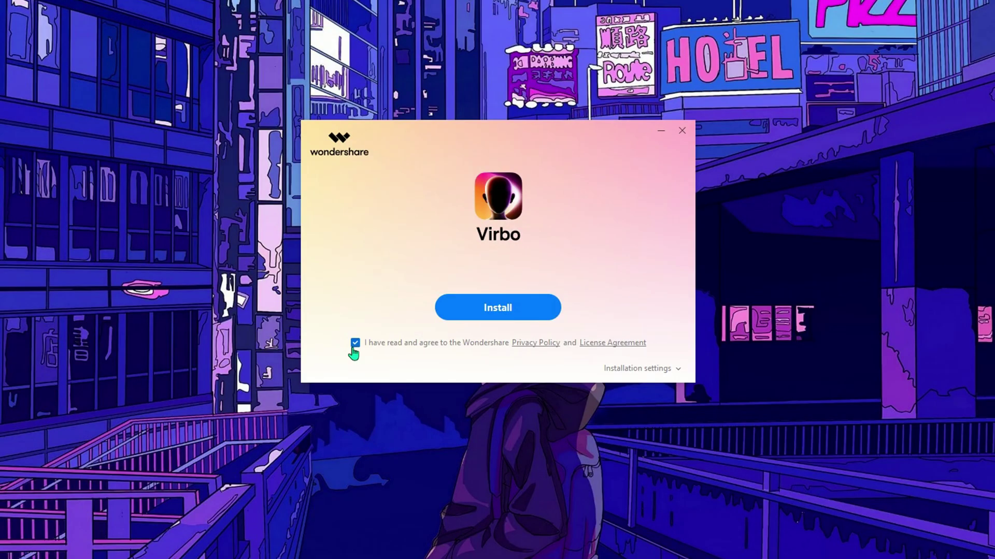
click(487, 315)
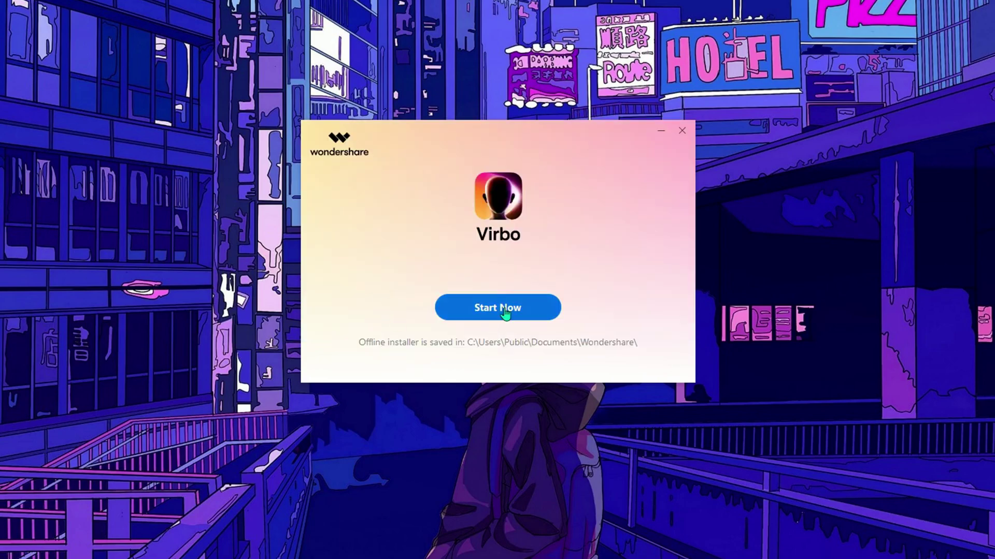
click(505, 311)
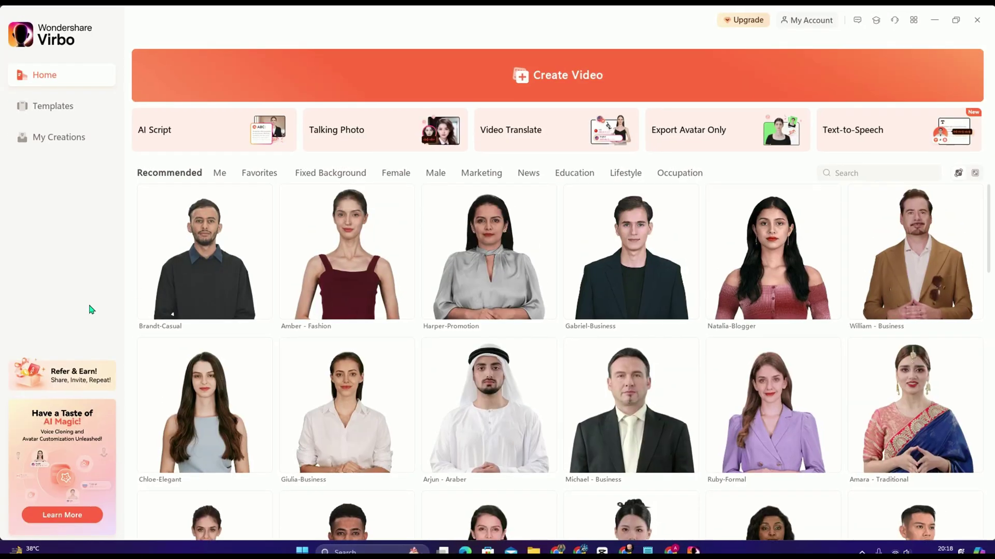
Upload the cropped Pixar portrait as a Talking Photo in Portrait 9:16 and remove subtitles
click(362, 144)
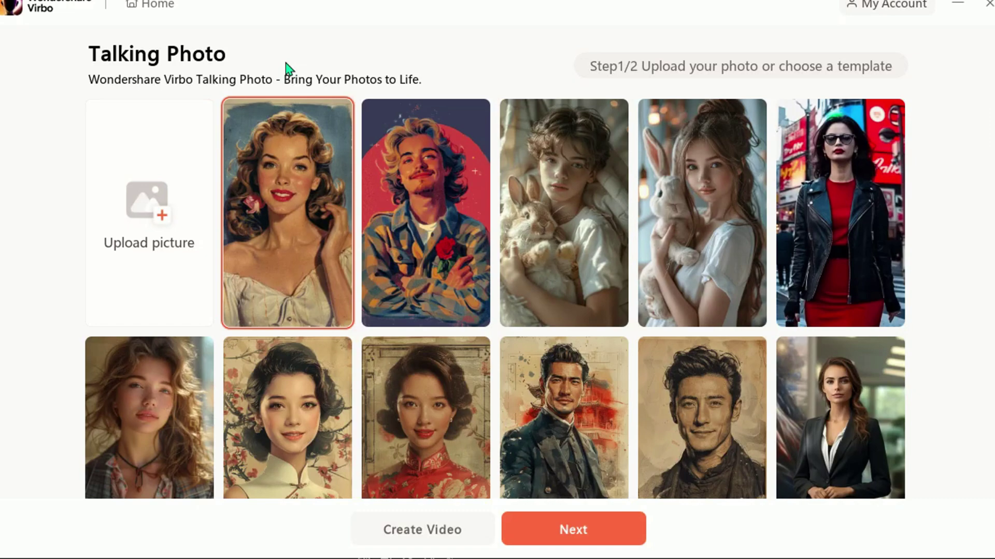
click(163, 226)
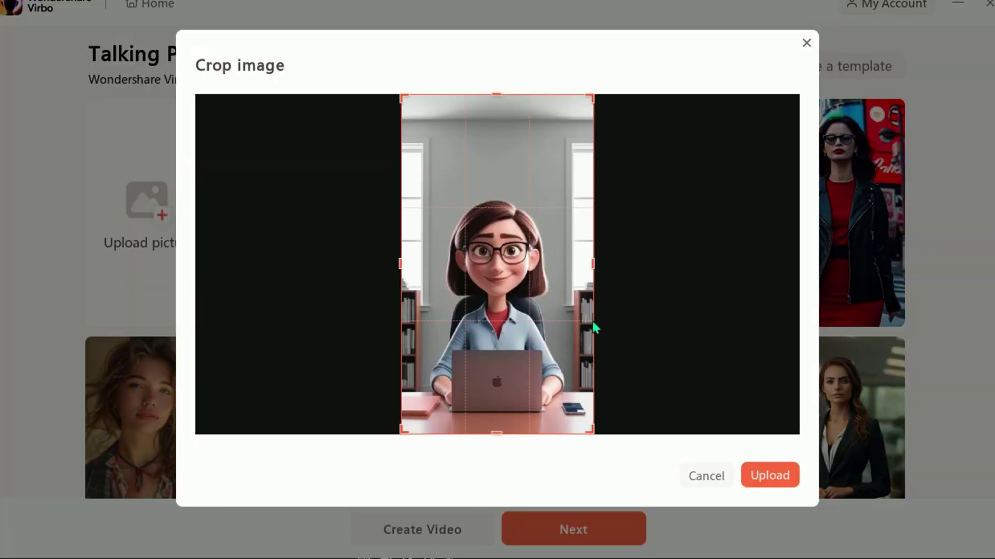
click(765, 476)
mouse_move(447, 539)
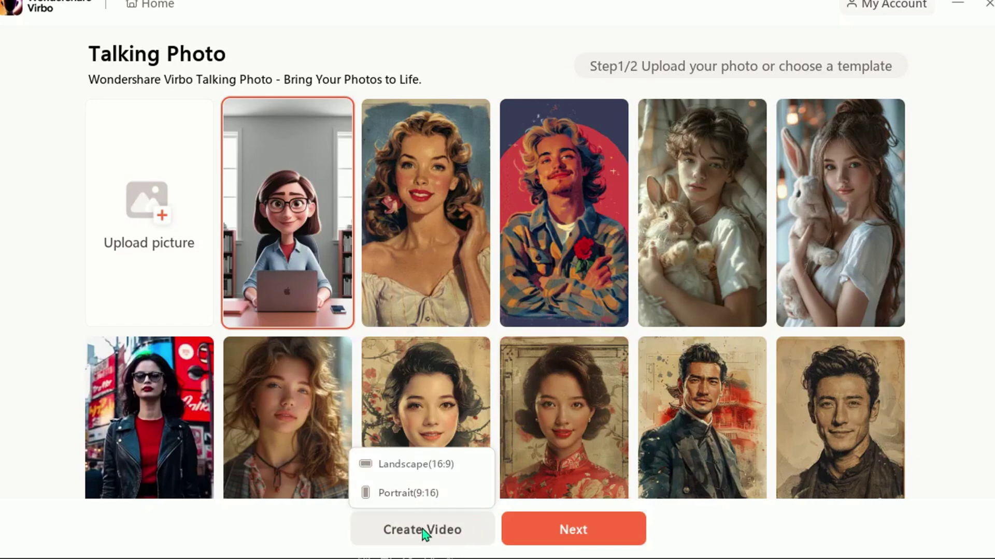
click(409, 492)
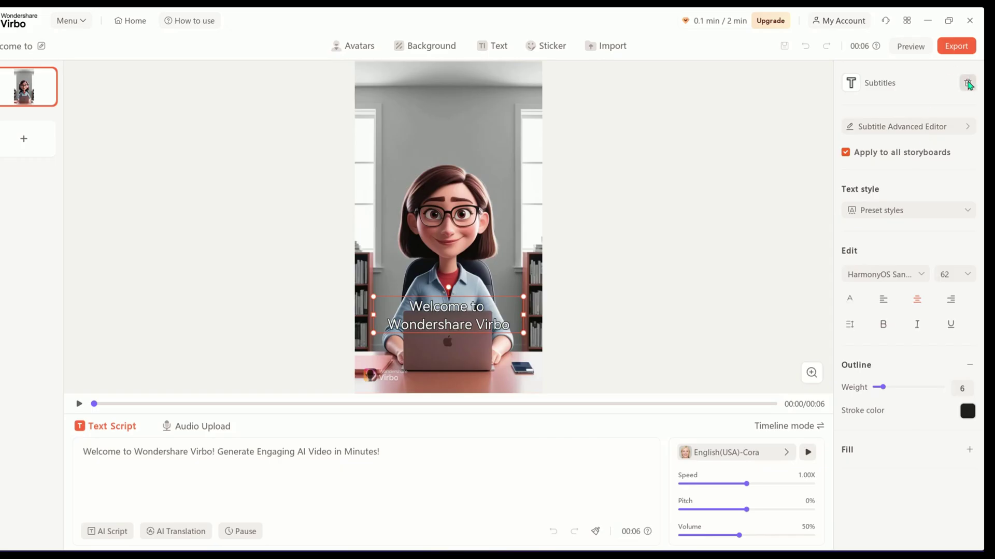
click(967, 83)
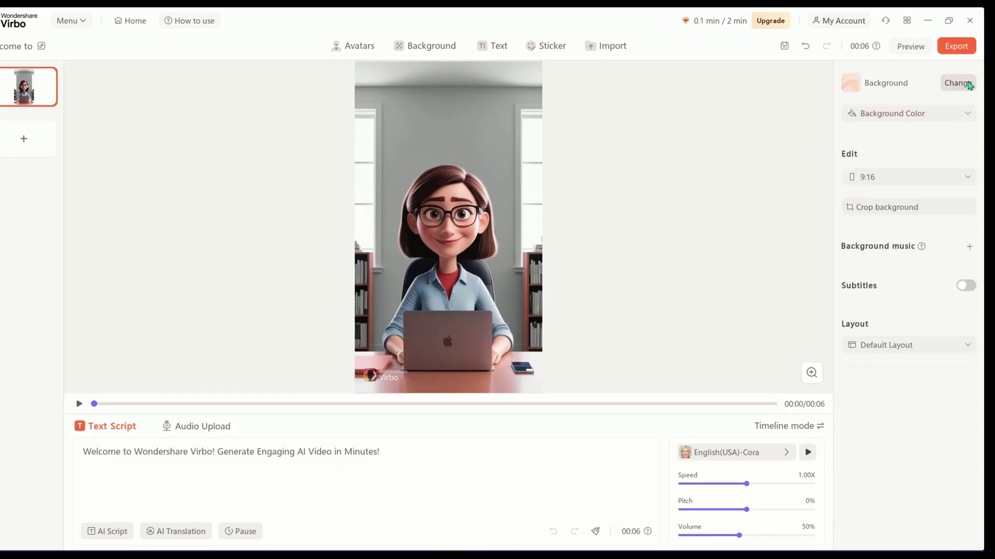
Replace the script with the uploaded English narration audio file
click(201, 428)
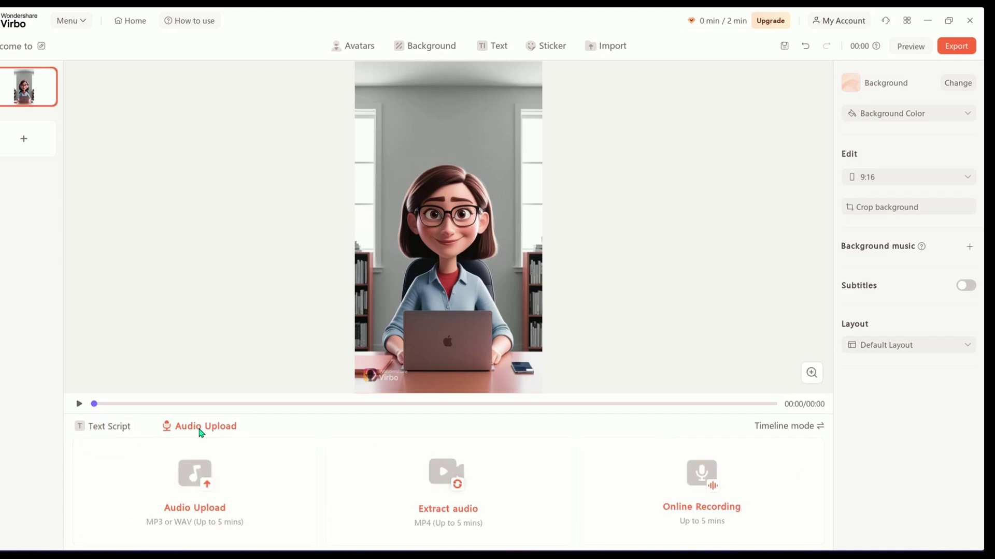
click(197, 506)
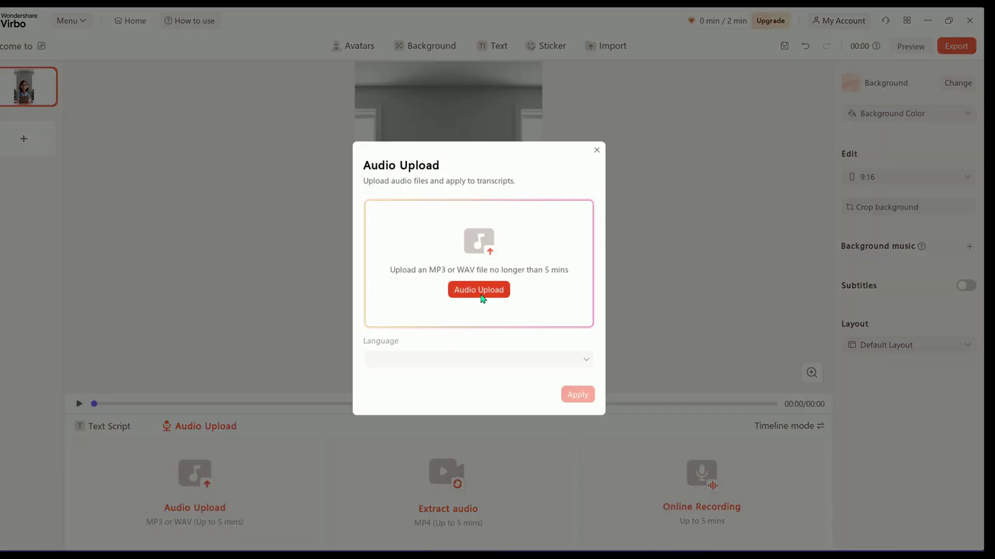
click(480, 291)
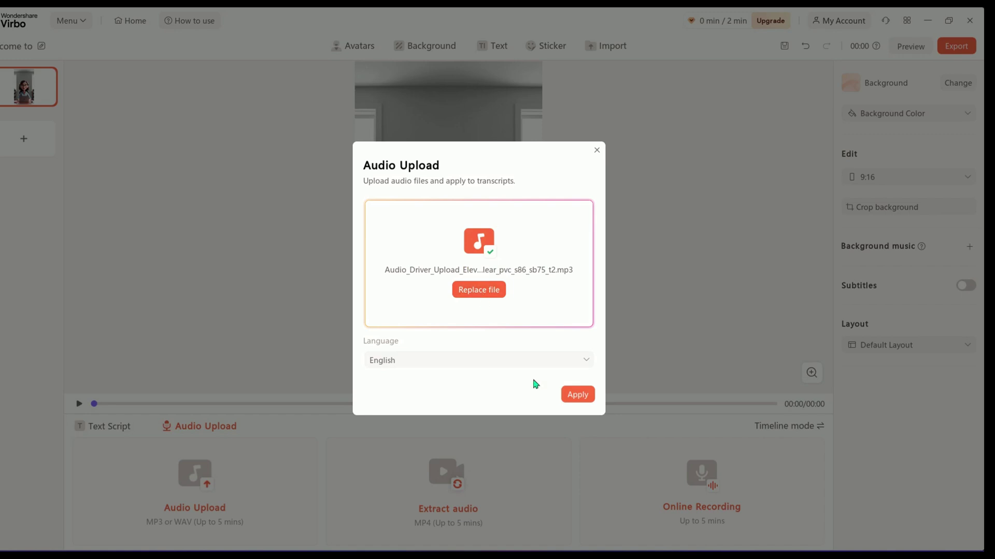
click(576, 397)
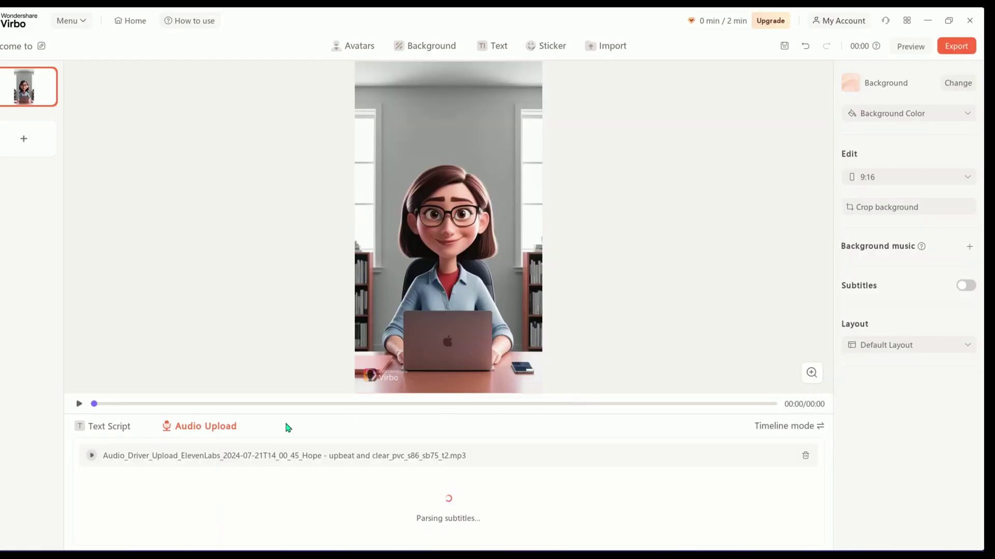
Export the video at 720P SD and play it from My Creations
click(958, 46)
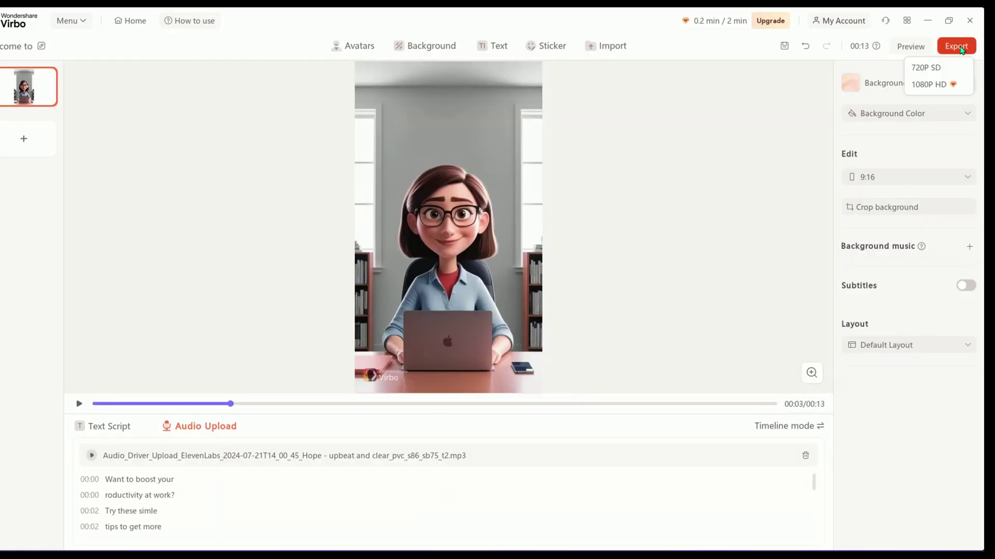
click(926, 68)
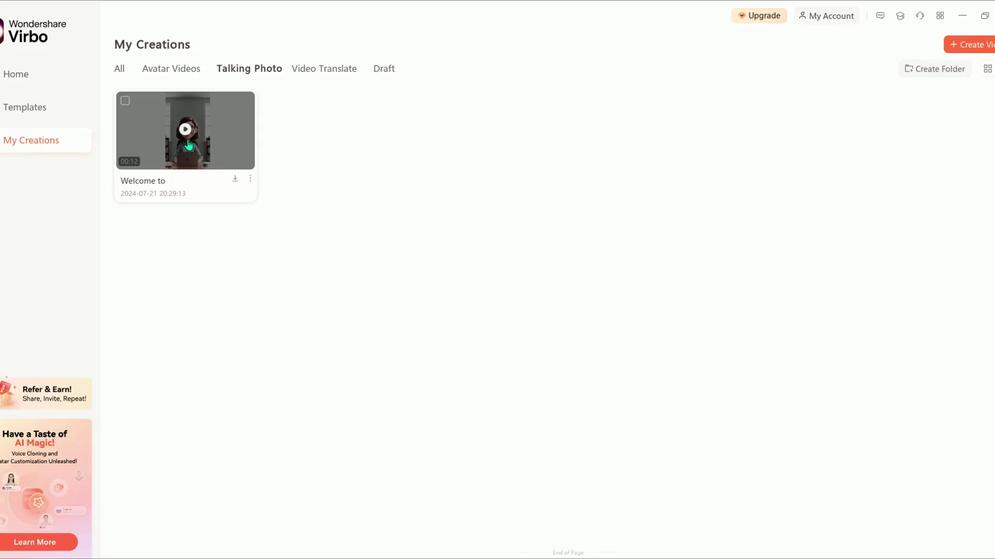
click(188, 141)
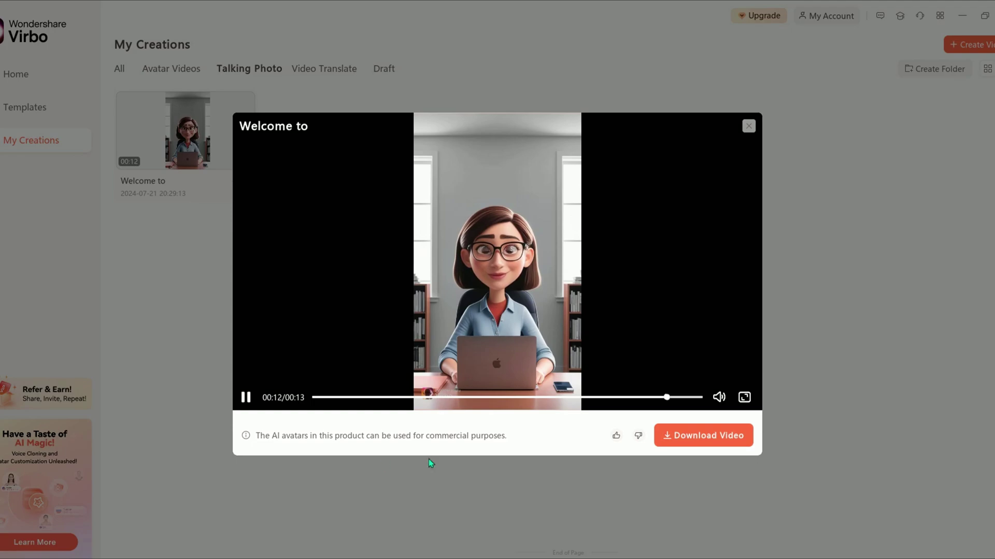
Close the player, download the Welcome to video, and save the file
click(749, 126)
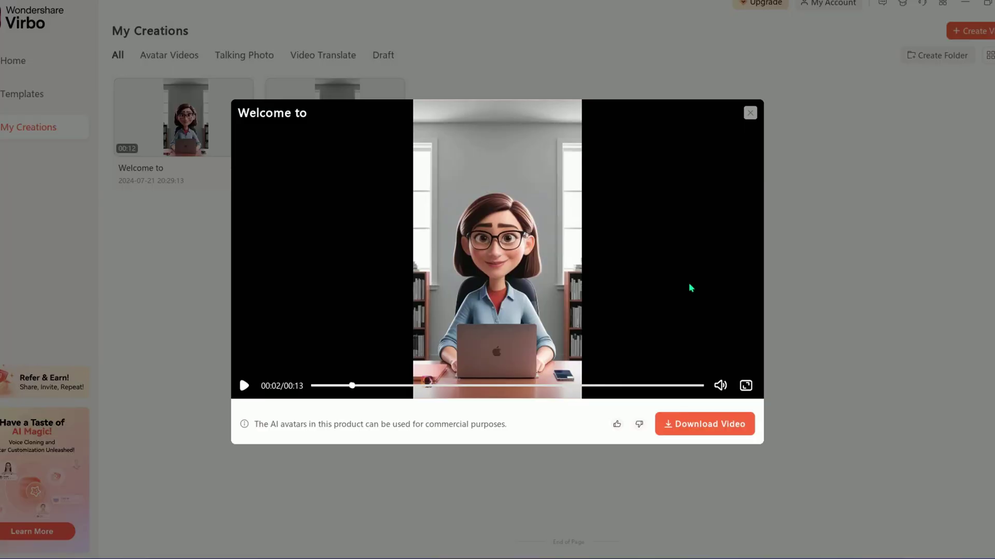
click(691, 423)
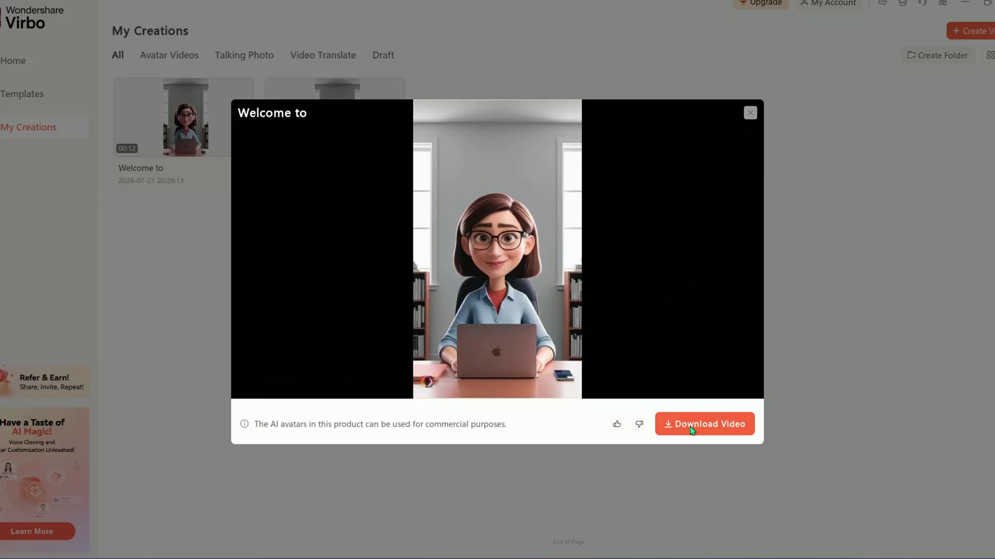
click(404, 267)
mouse_move(835, 12)
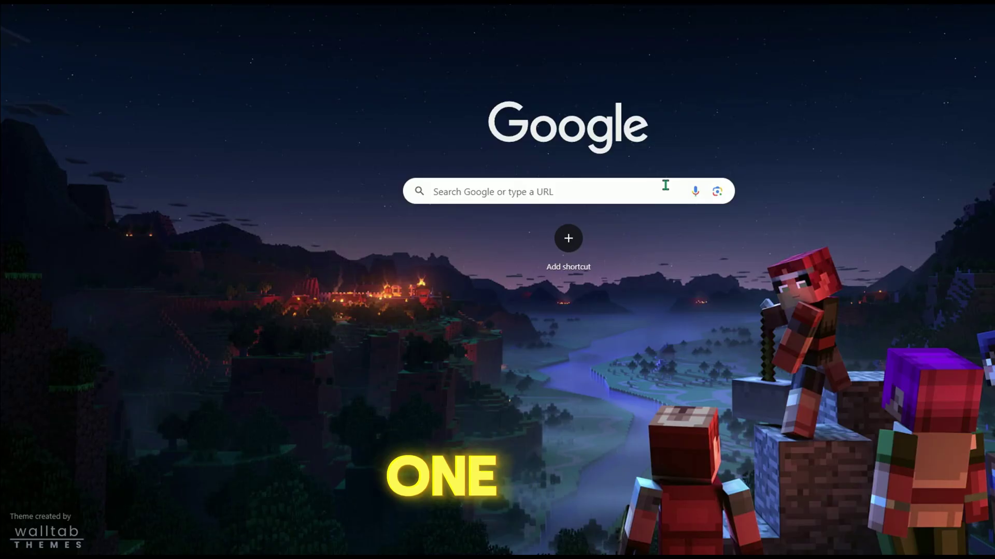
Search Google for 'CAPCUT' and open the official capcut.com website
click(665, 185)
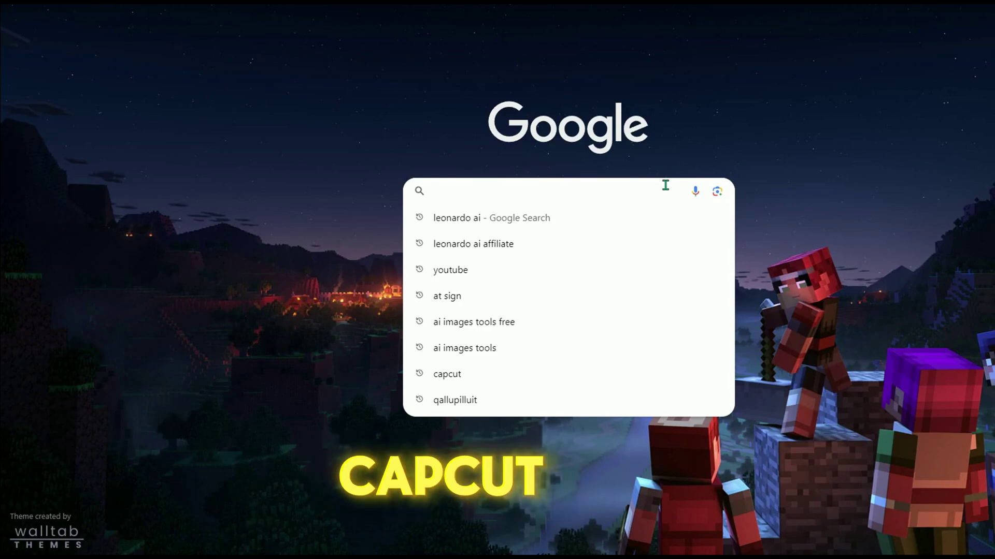
text(CAPCUT)
key(Return)
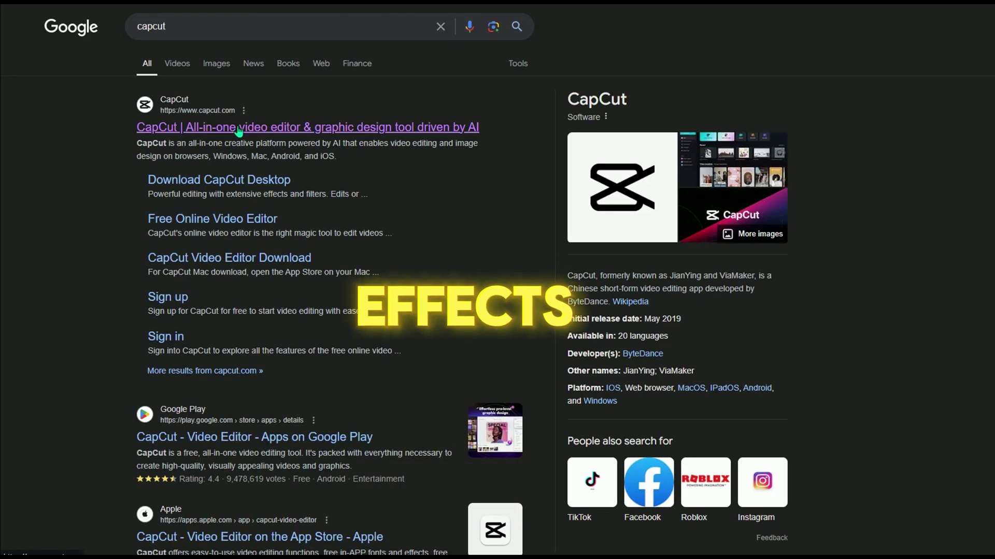
click(224, 129)
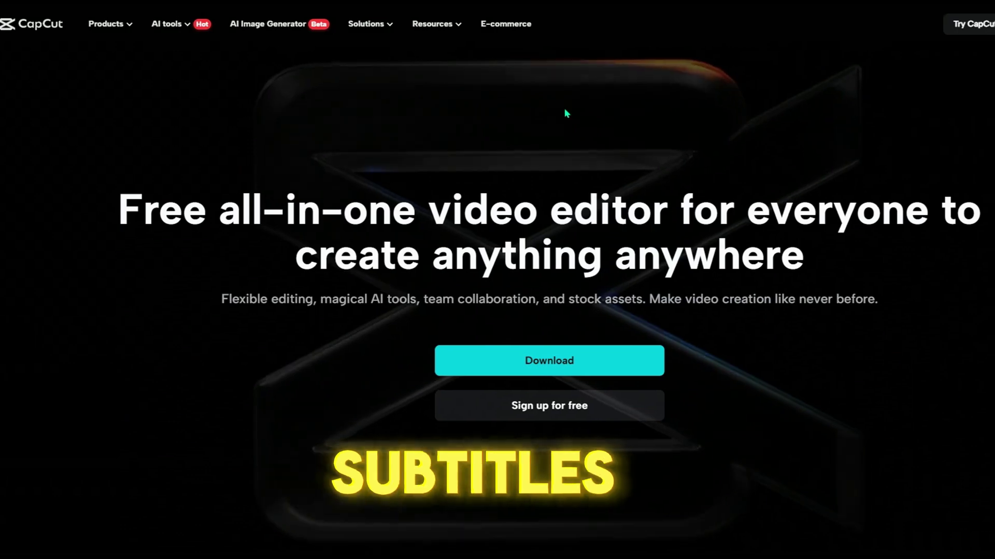
Scroll down the CapCut website to look over its features
scroll(782, 150, down, 1)
scroll(772, 228, down, 8)
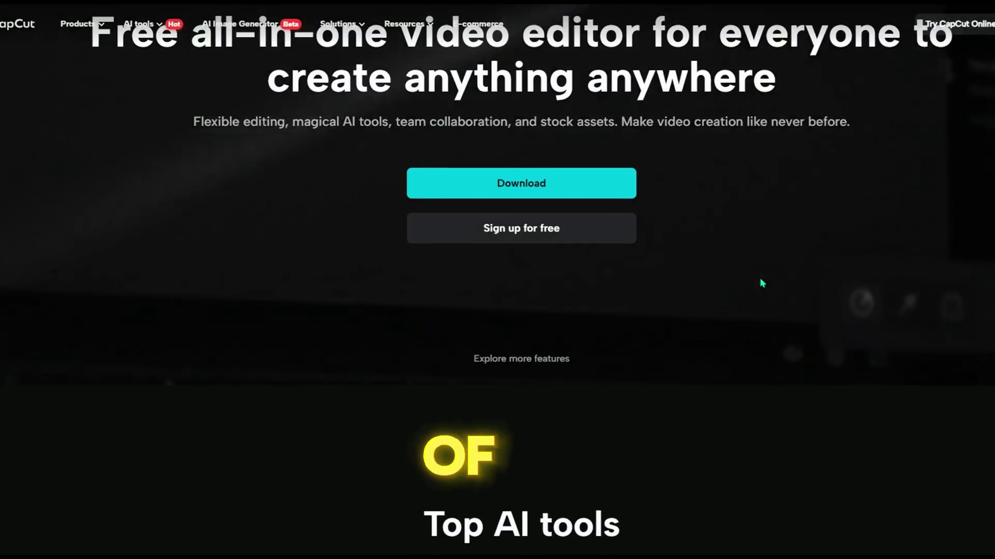
scroll(741, 295, down, 3)
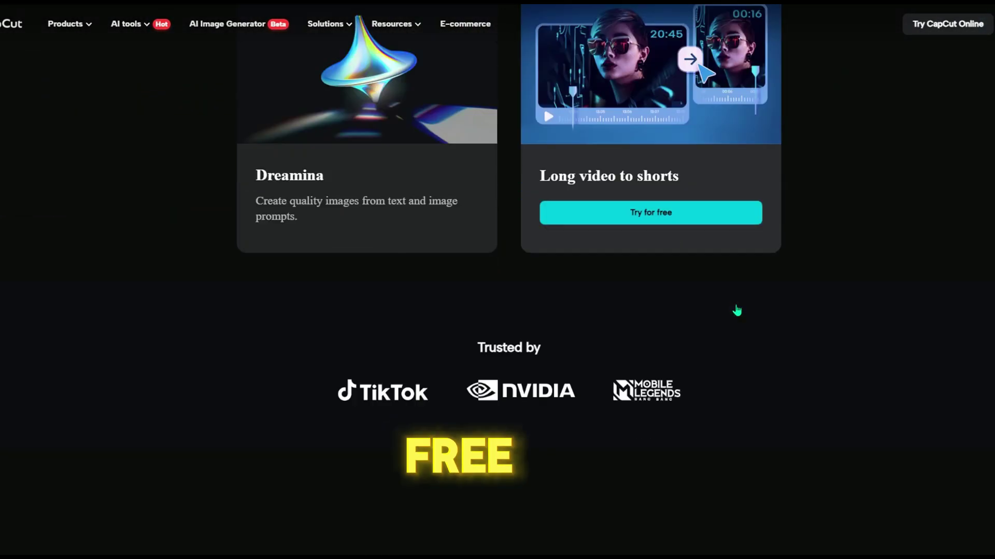
scroll(868, 349, down, 5)
scroll(868, 351, down, 8)
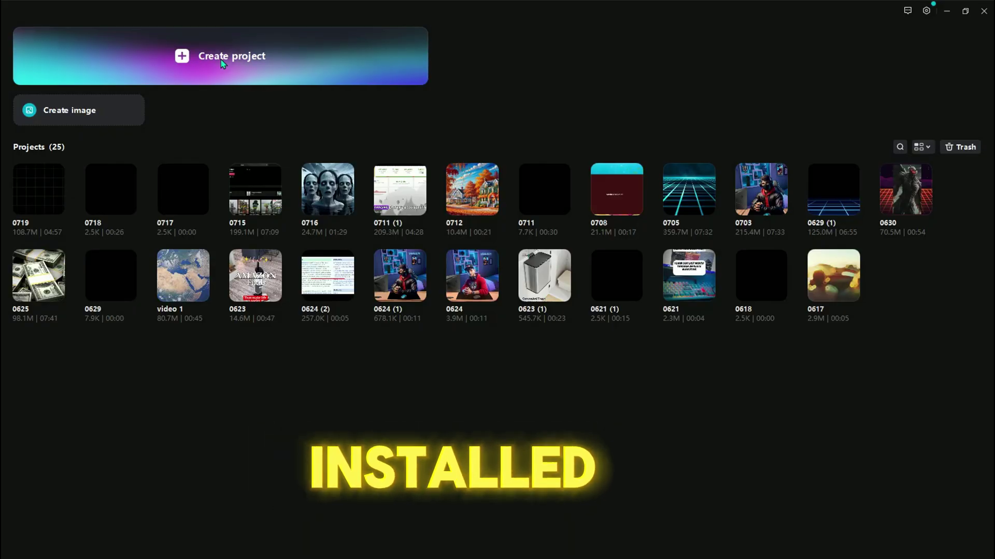
Create a new project, import Welcome to.mp4 onto the zoomed timeline, and show video effects
click(221, 60)
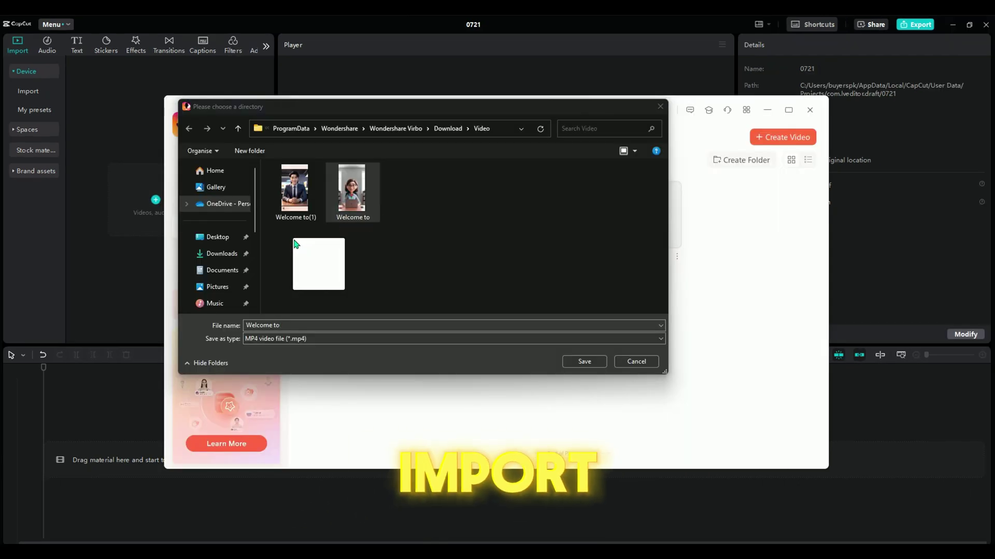
drag(296, 243, 171, 207)
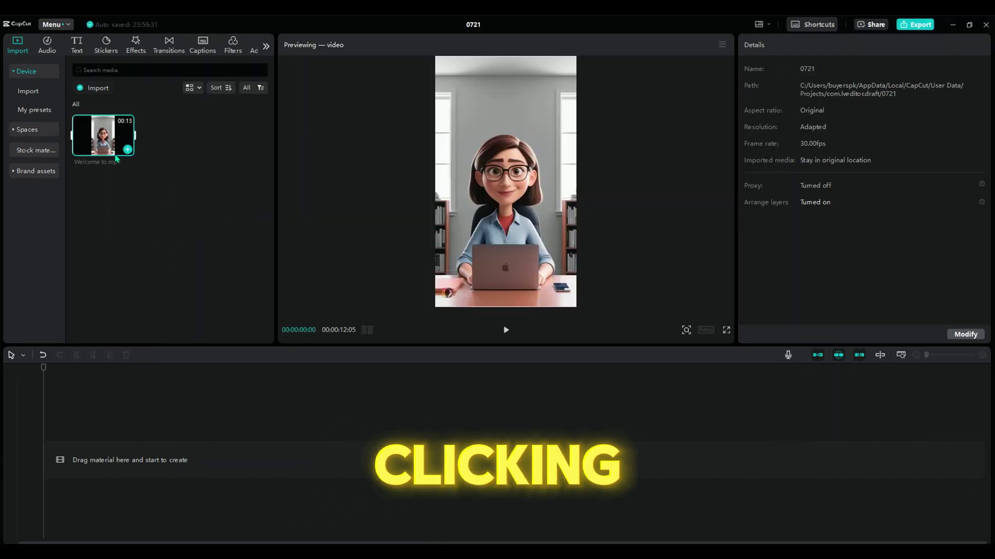
drag(104, 135, 58, 444)
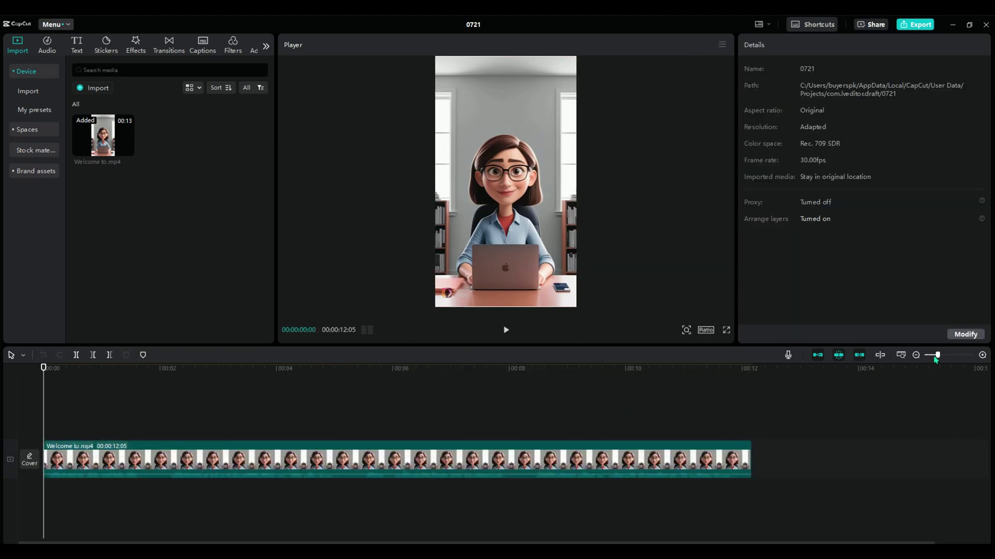
drag(936, 359, 937, 358)
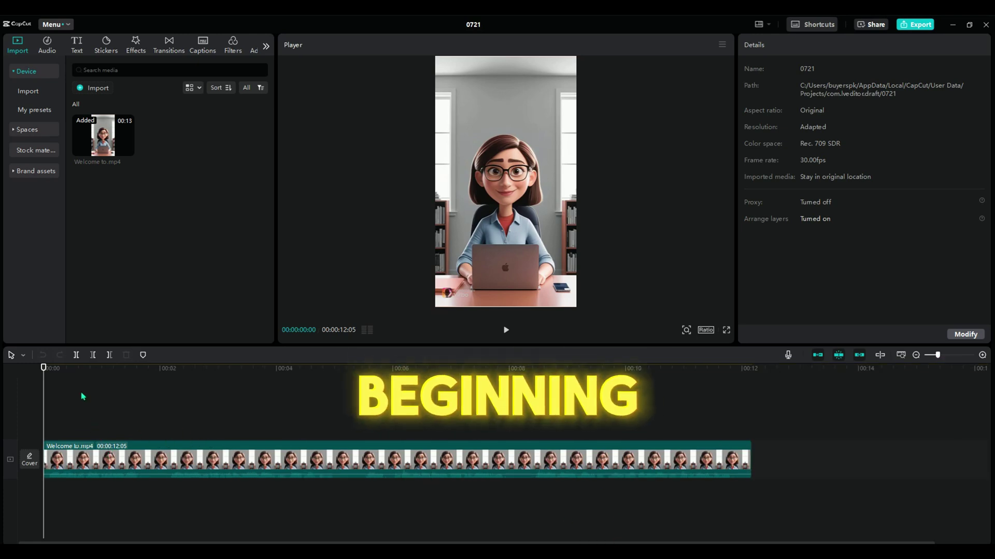
click(131, 45)
click(17, 73)
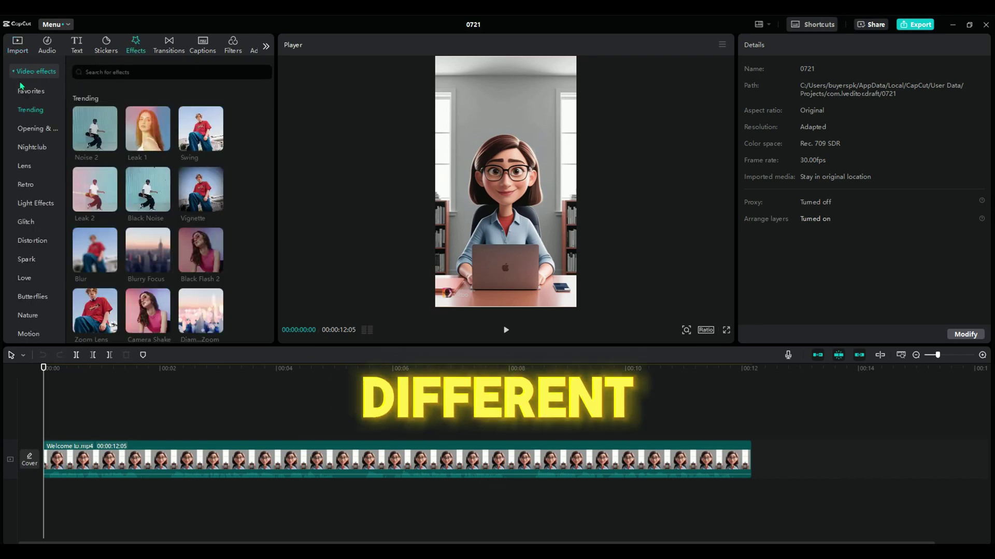
Preview and add the Vignette effect, then set the Canva background to bright green
click(203, 189)
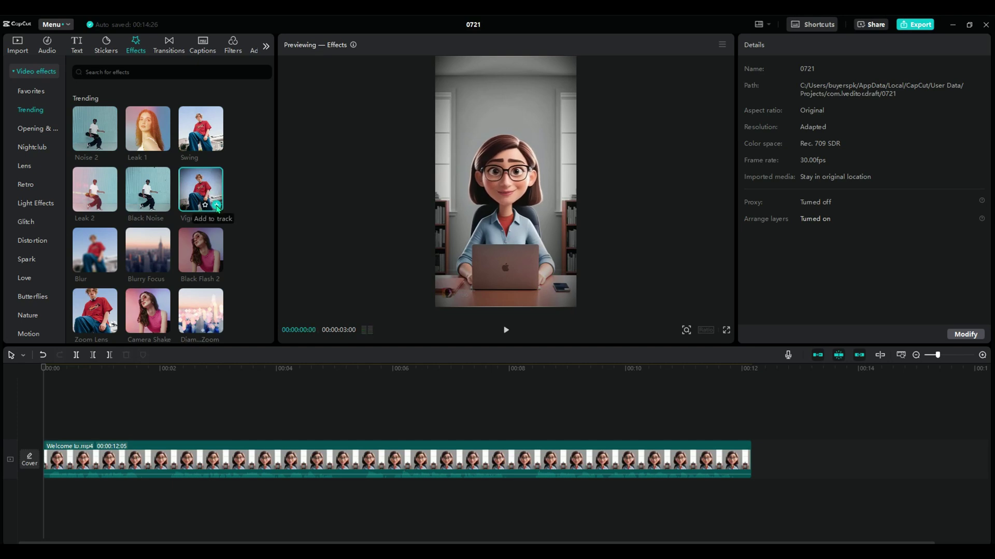
click(217, 206)
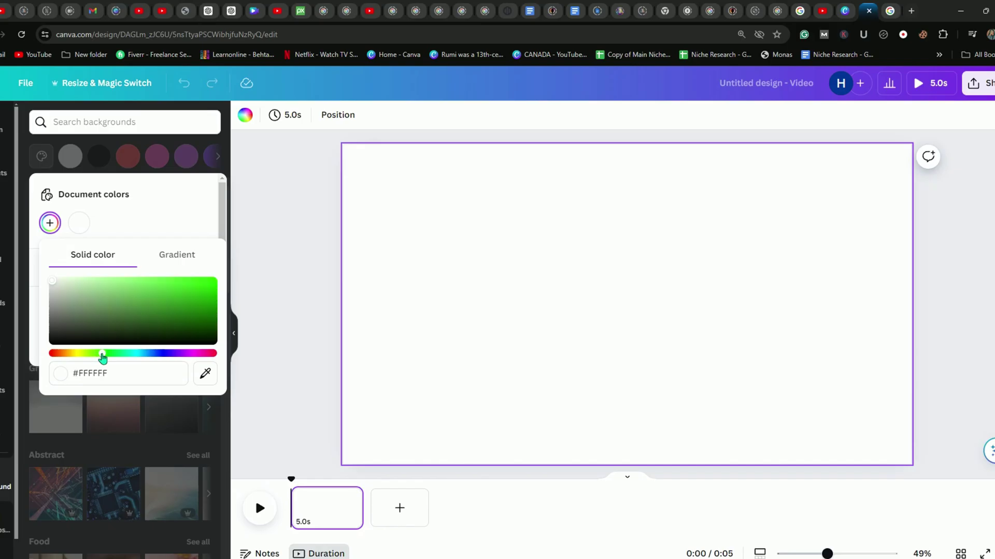
click(187, 284)
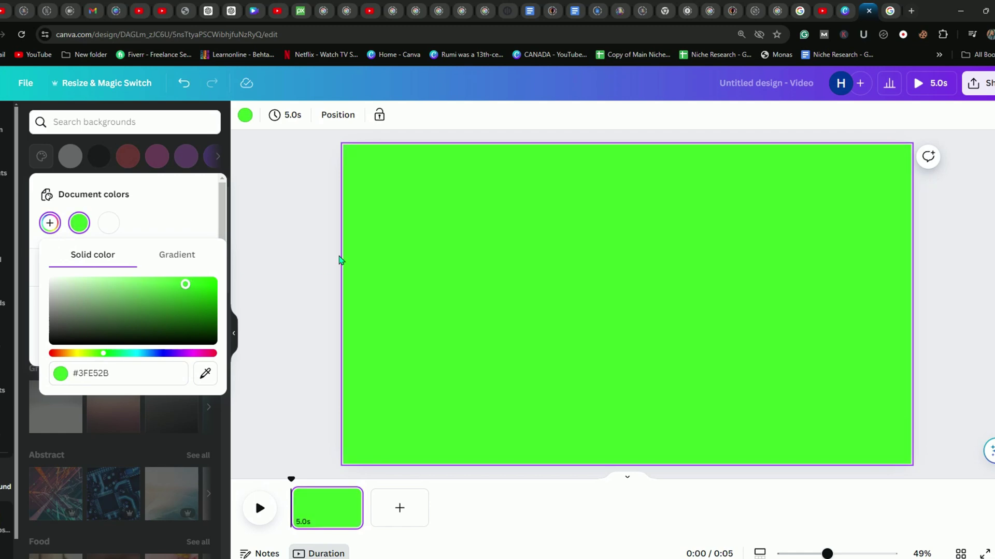
Add the rocket graphic from a 'boost' Graphics search, then import the green rocket video into CapCut
click(321, 259)
click(5, 165)
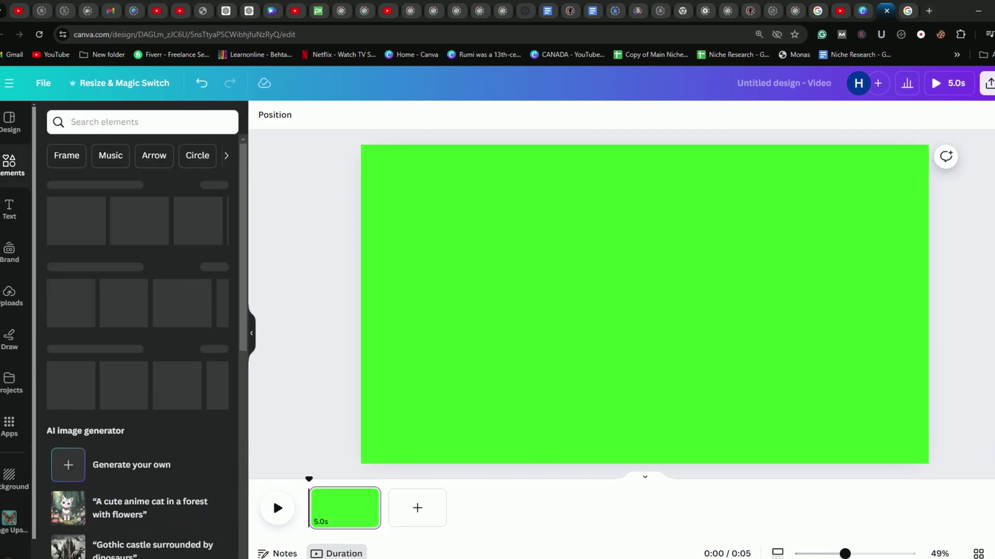
click(118, 122)
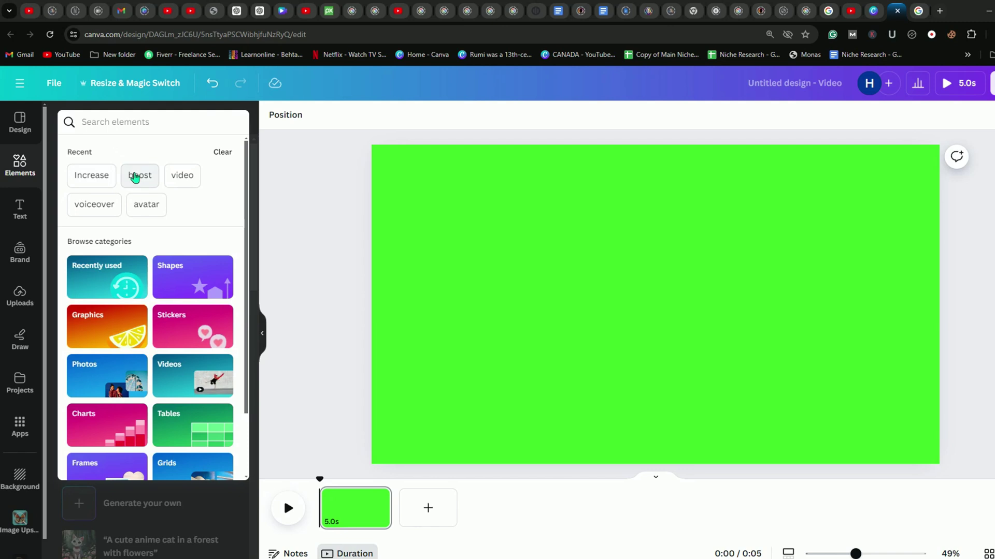
click(134, 175)
click(104, 152)
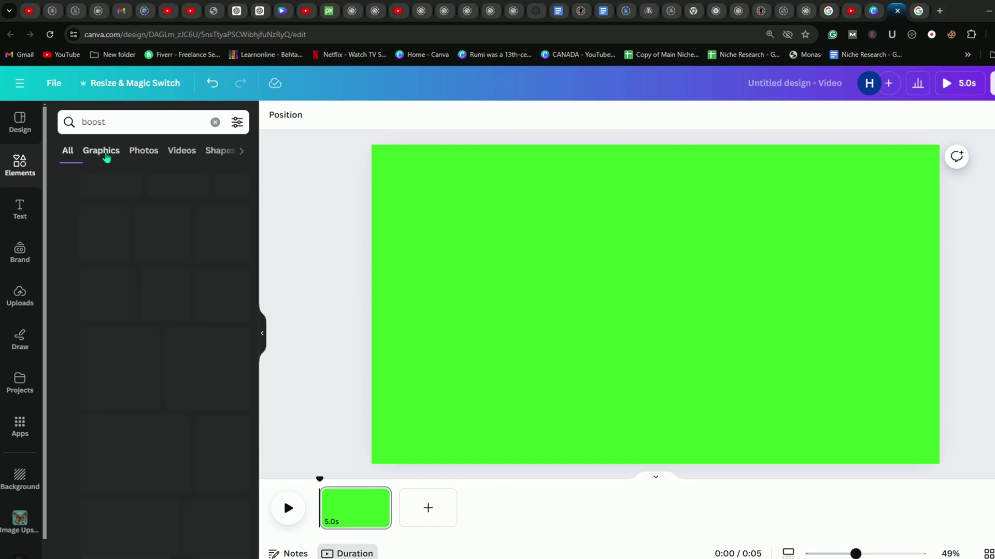
click(148, 168)
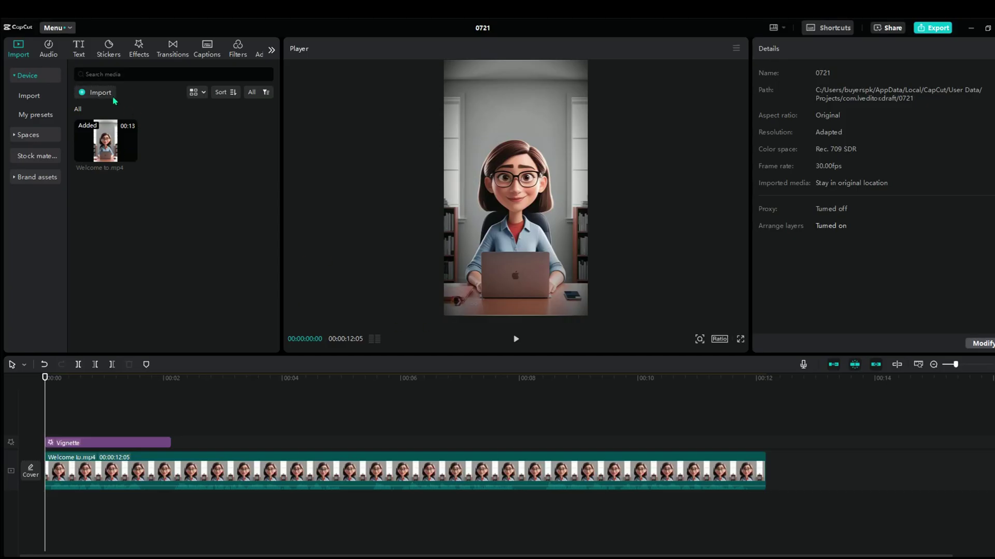
click(114, 100)
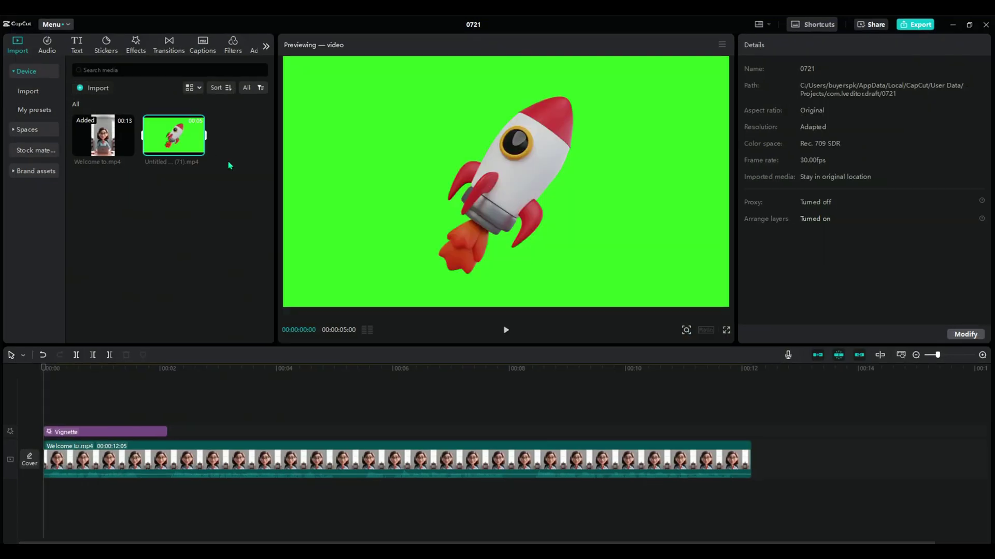
Place the rocket clip above the video, chroma-key out its green, and add a Flip animation
drag(178, 140, 66, 413)
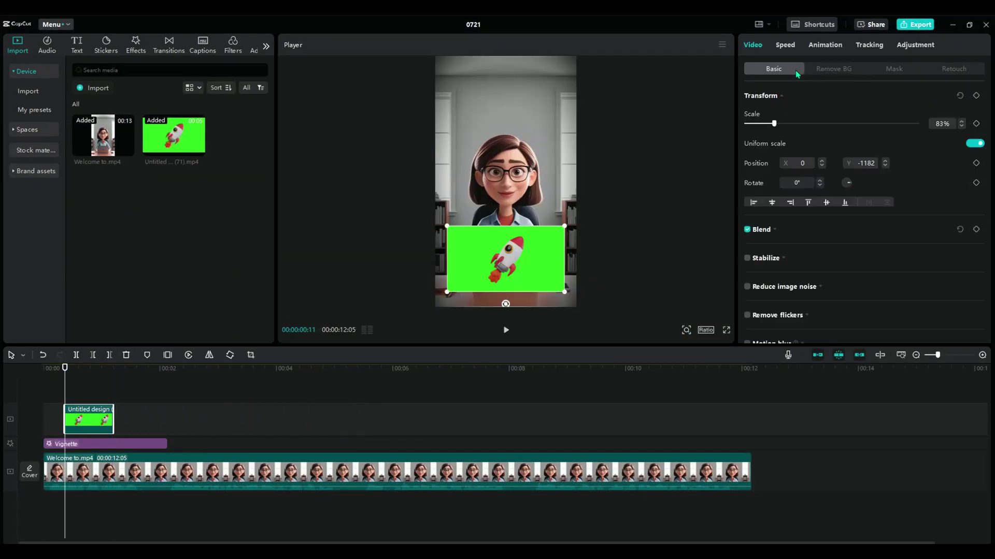
click(833, 68)
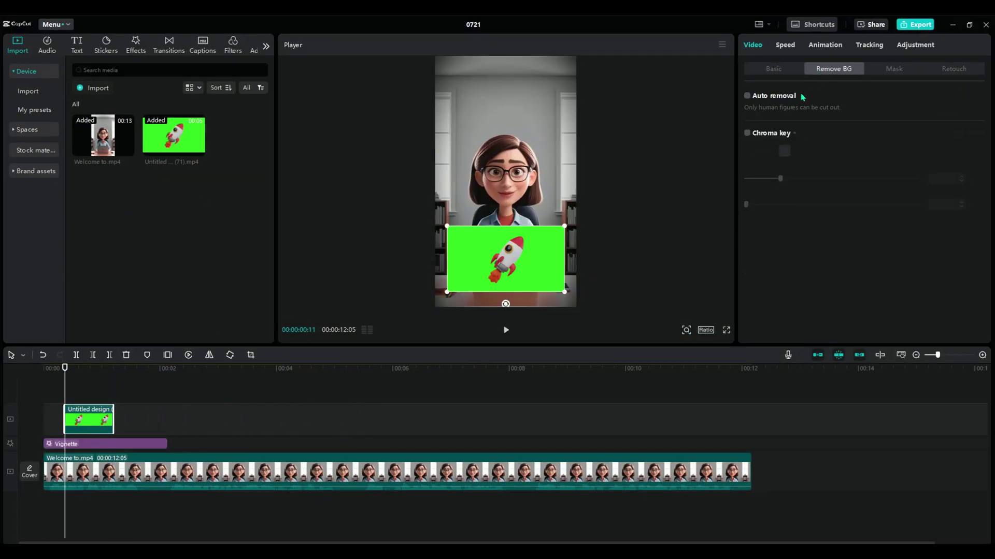
click(747, 135)
click(539, 250)
click(825, 45)
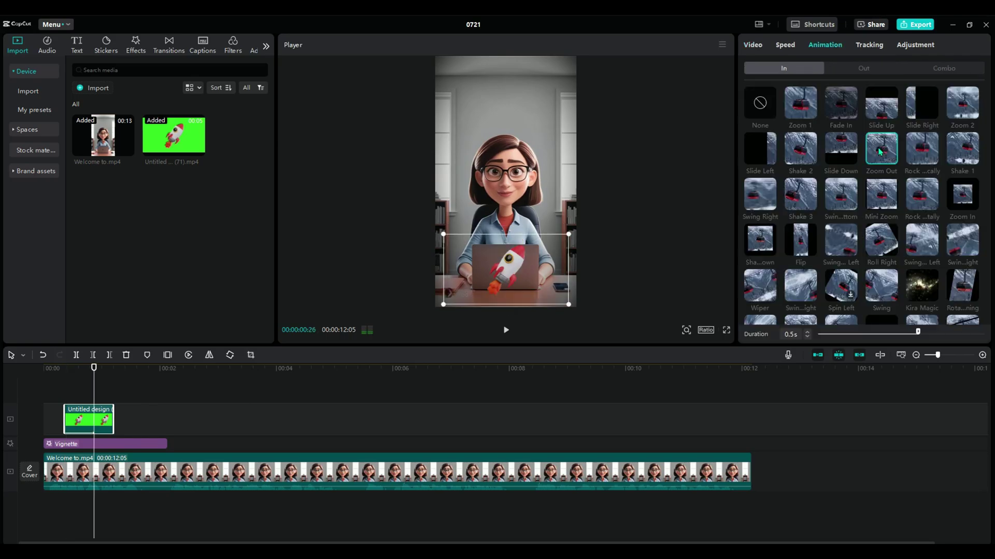
click(864, 68)
click(887, 160)
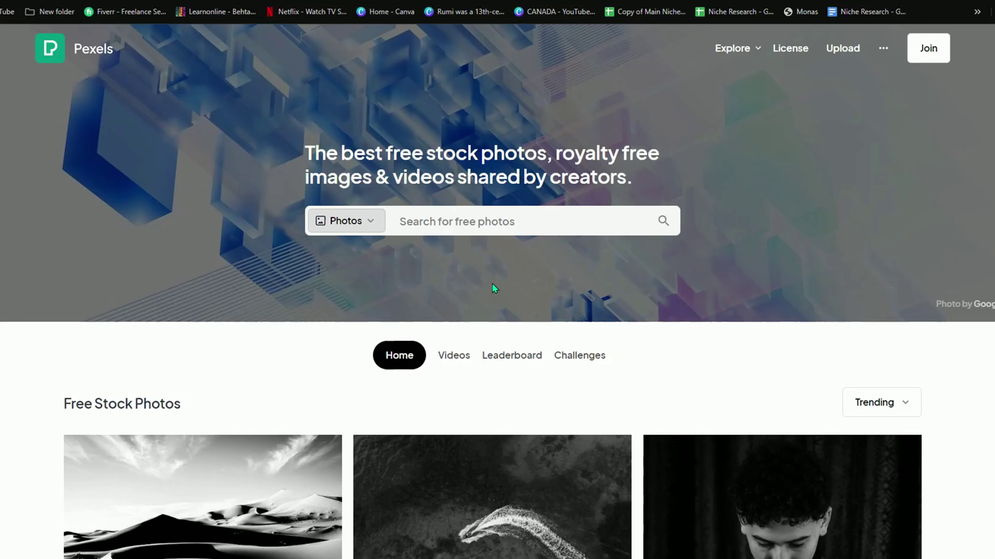
scroll(657, 277, down, 4)
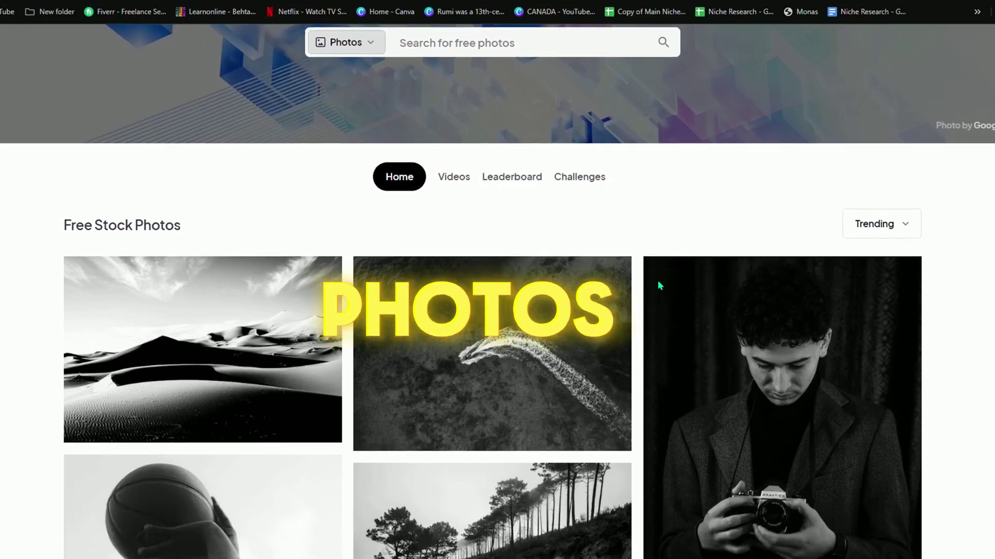
scroll(657, 281, up, 4)
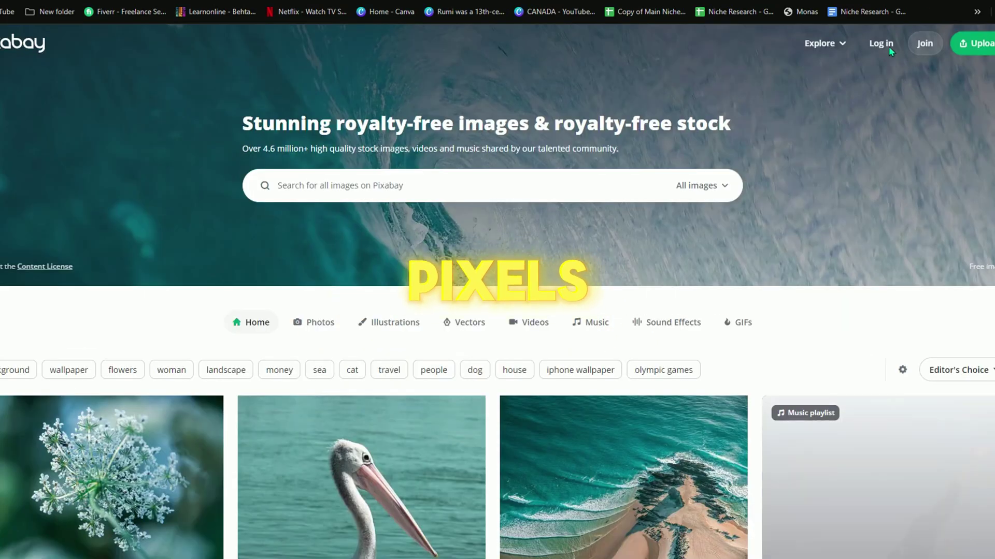
scroll(816, 239, down, 7)
scroll(814, 235, up, 7)
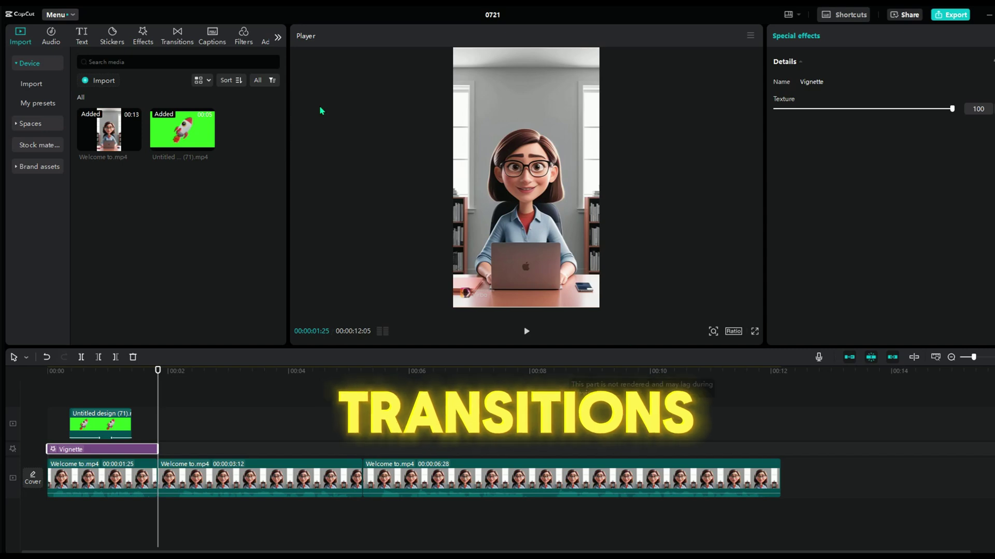
Put a Cutout Flip transition on the first cut and a Blur transition on the second
click(177, 37)
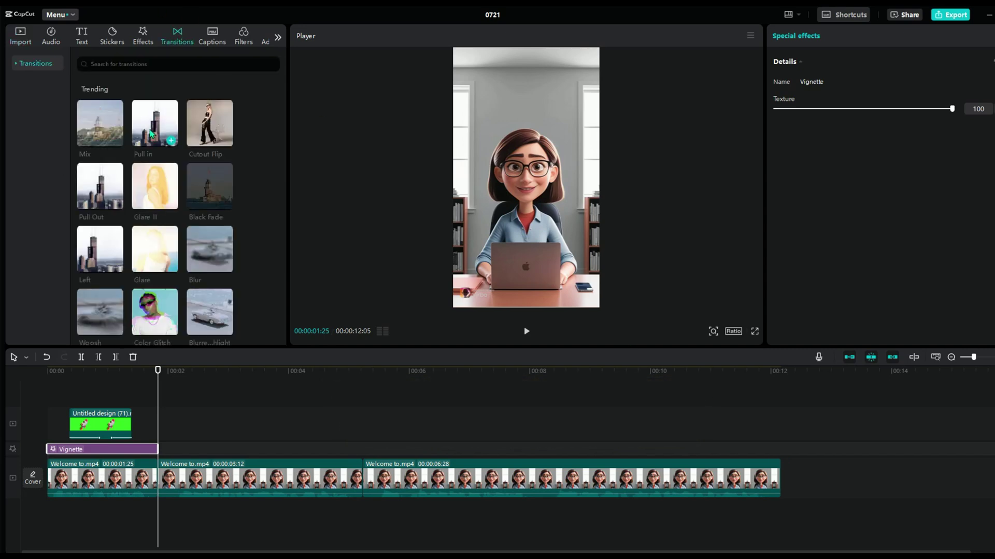
drag(210, 125, 150, 480)
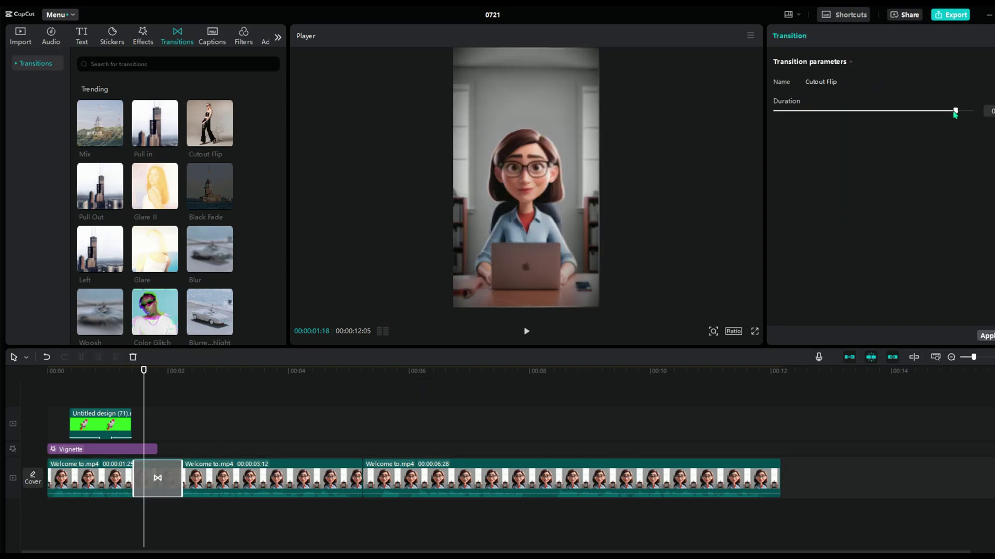
click(526, 332)
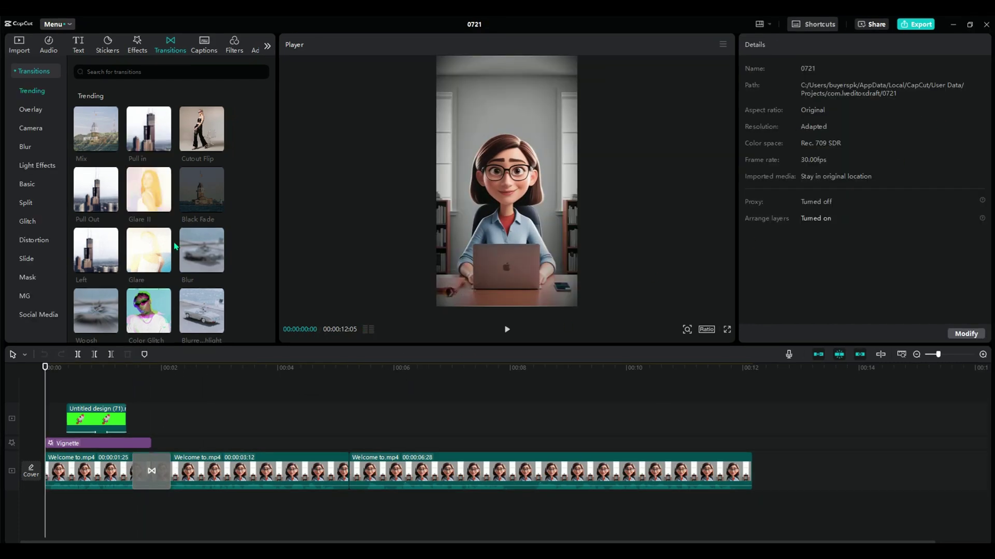
scroll(175, 248, down, 1)
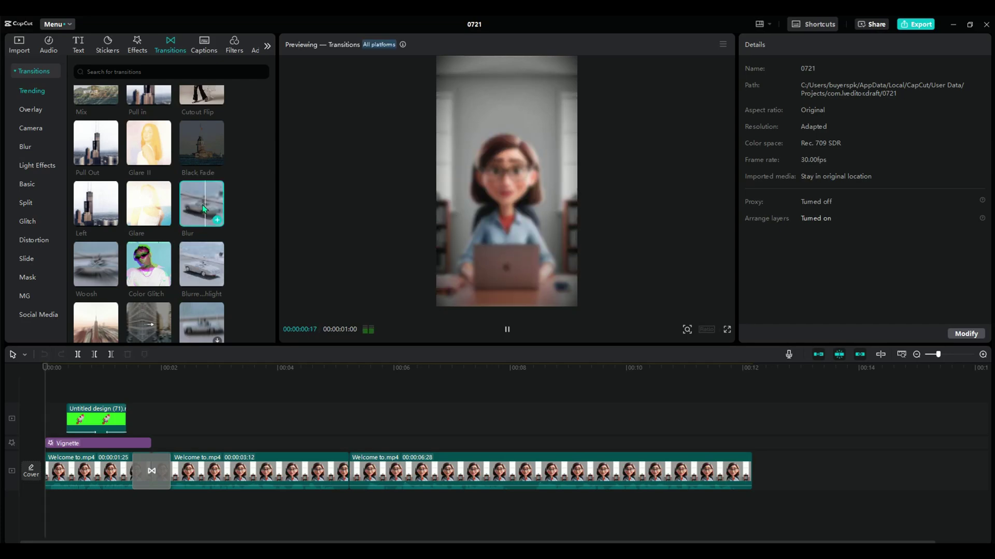
drag(203, 209, 346, 477)
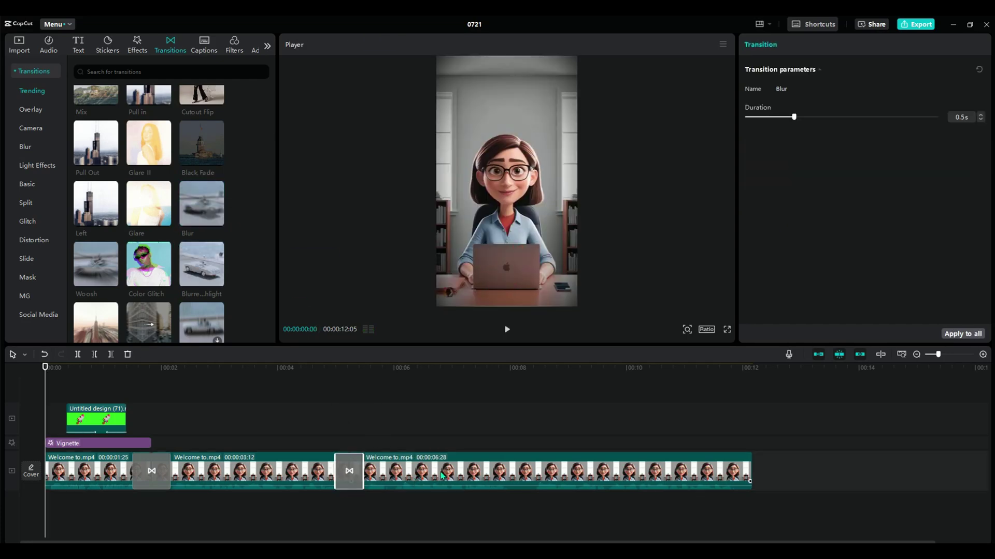
Add the swish_whoosh sound effect under the first clip
click(49, 45)
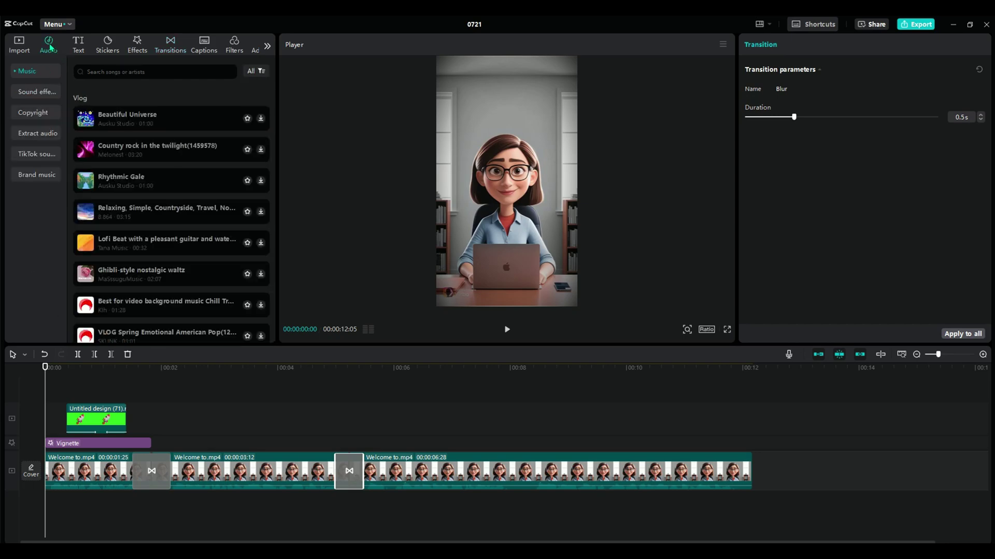
click(36, 93)
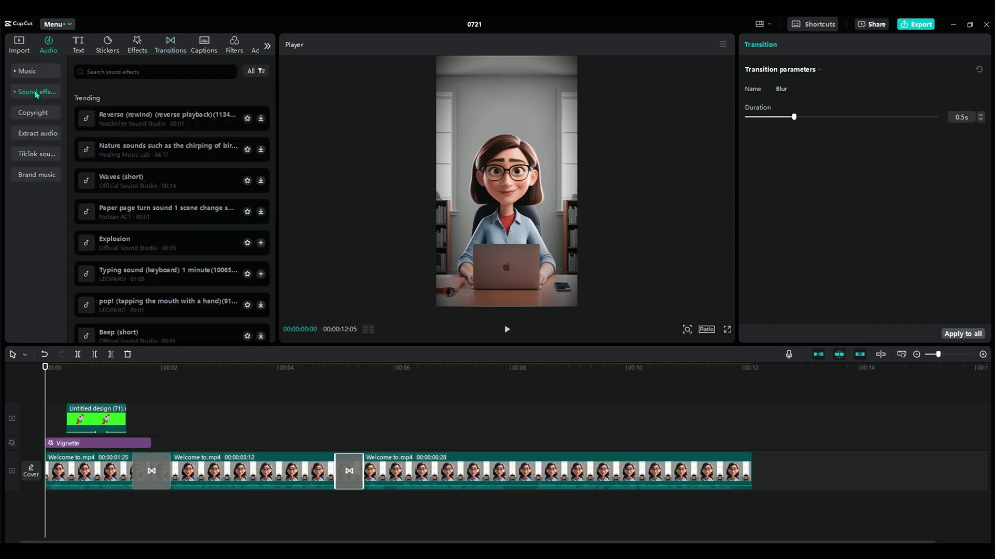
scroll(123, 142, down, 4)
drag(132, 259, 123, 429)
drag(68, 495, 67, 499)
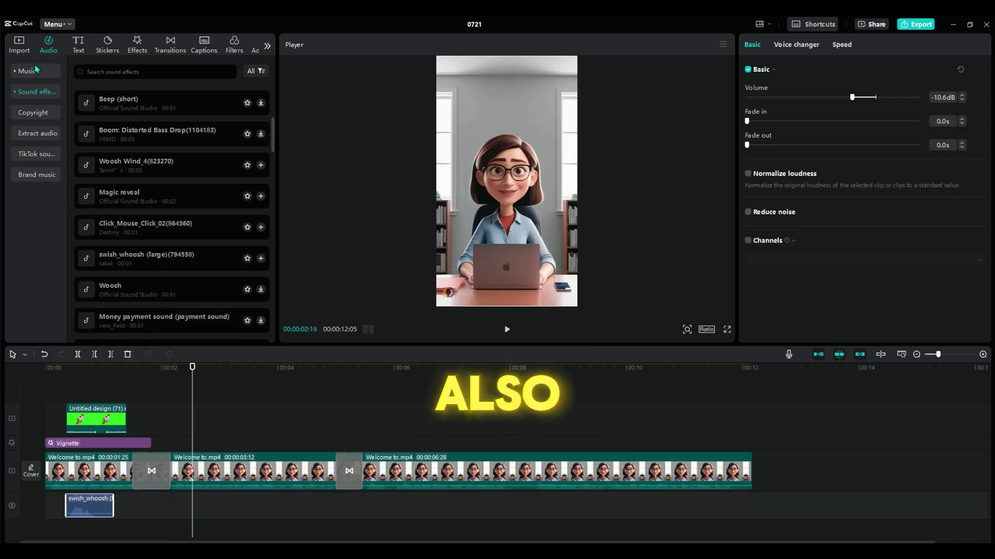
Add the Paper page turn sound effect to the audio track and lower its volume
click(27, 71)
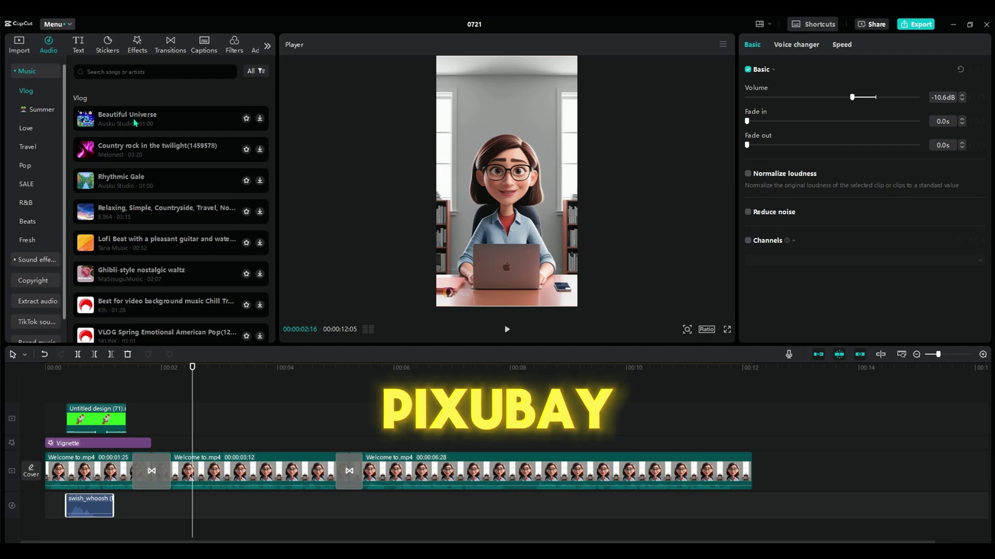
click(37, 259)
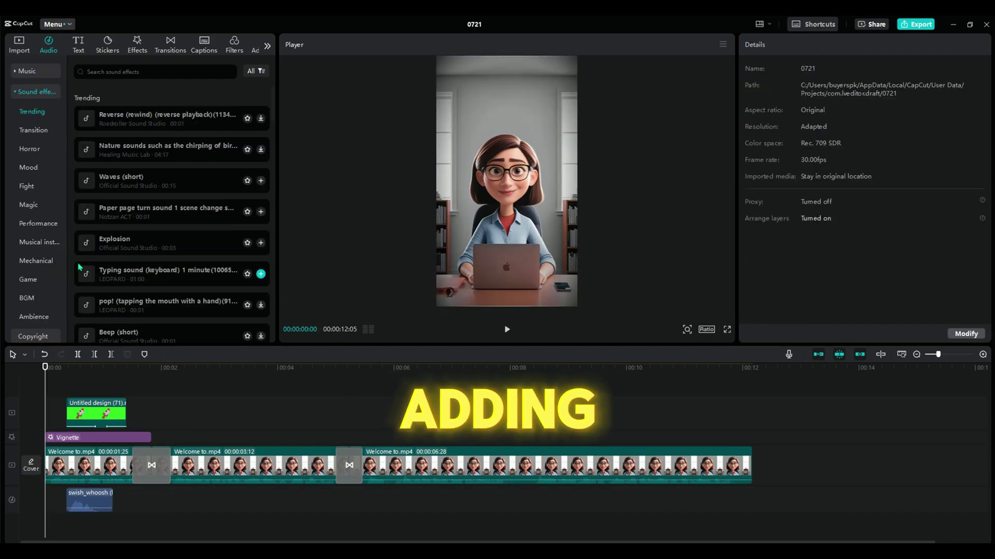
click(141, 213)
drag(141, 212, 126, 496)
drag(875, 97, 854, 97)
Add Calm Tempo from the Music list as background music
click(27, 71)
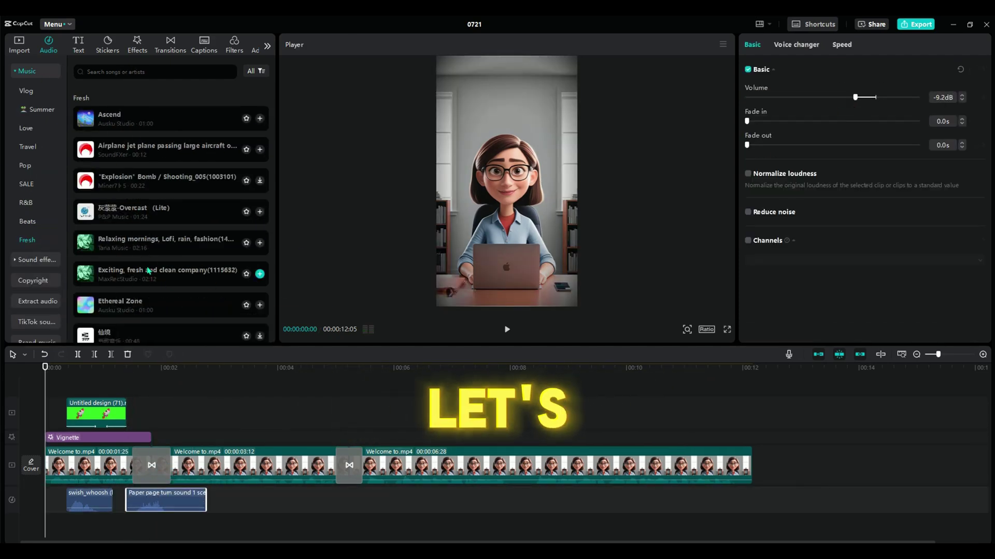
scroll(171, 207, down, 3)
drag(155, 320, 120, 525)
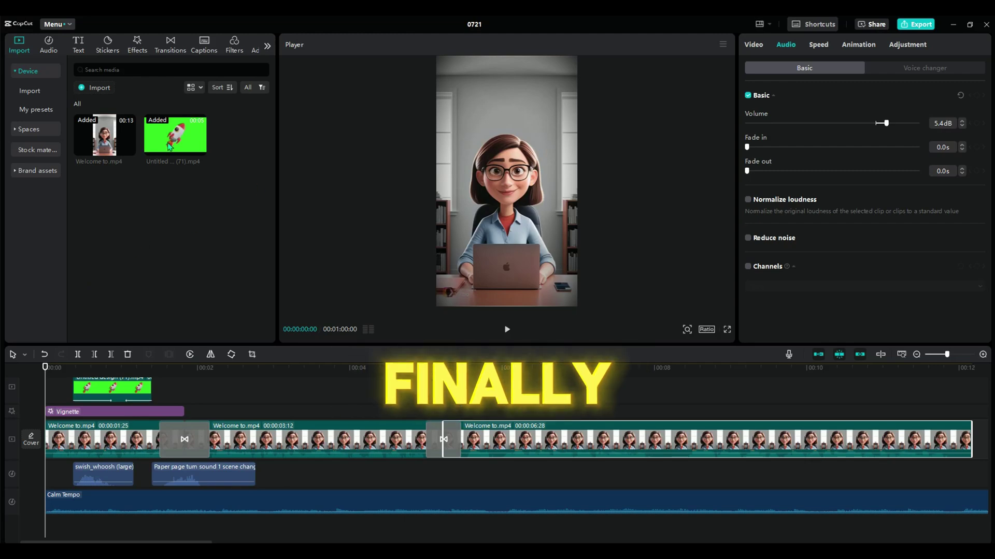
Generate auto captions with English spoken language and select the 'try these simple tips' caption
click(78, 44)
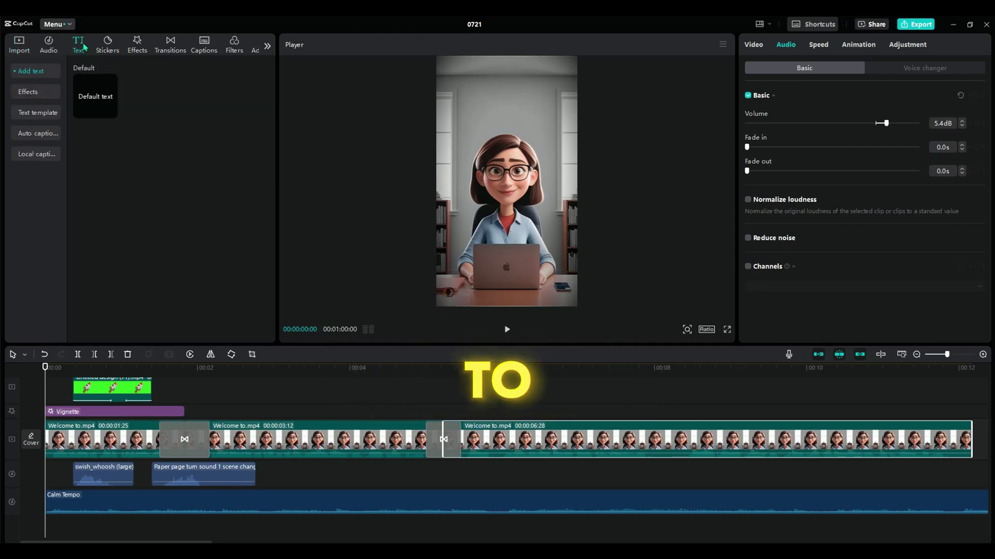
click(31, 134)
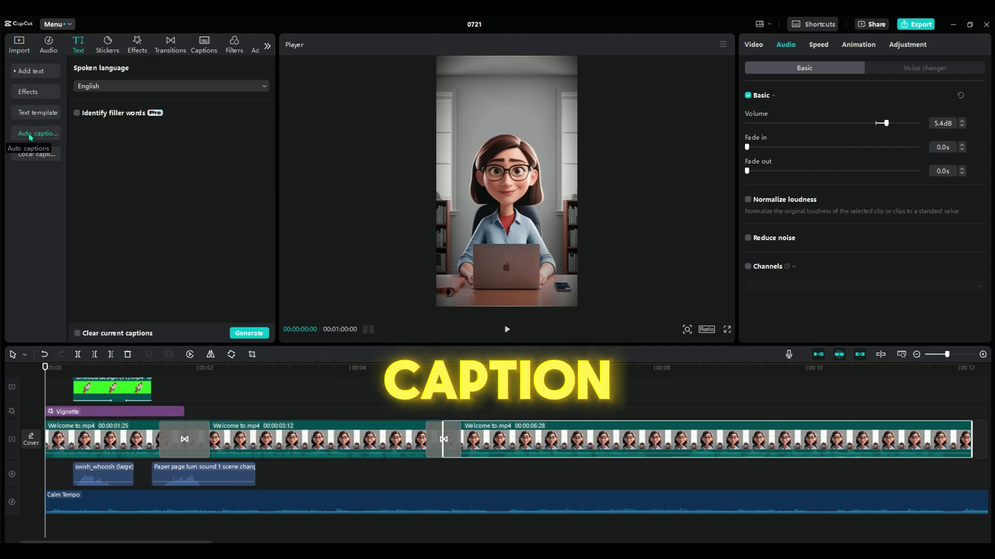
click(223, 89)
click(222, 89)
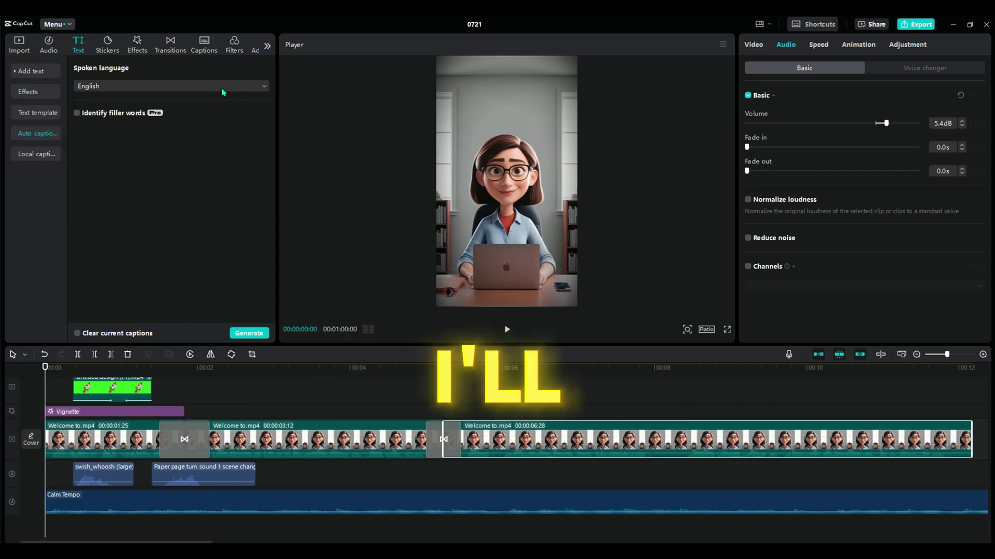
click(248, 332)
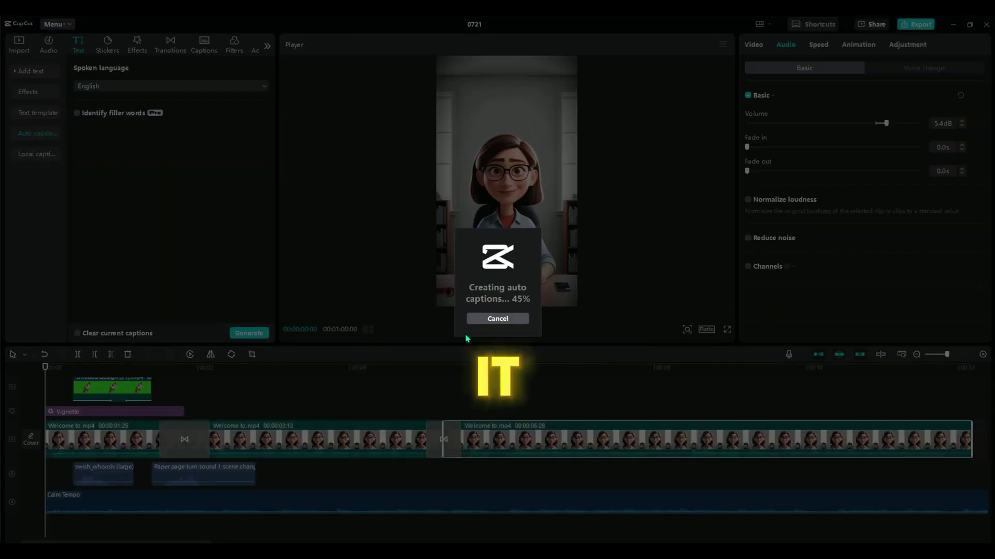
click(136, 377)
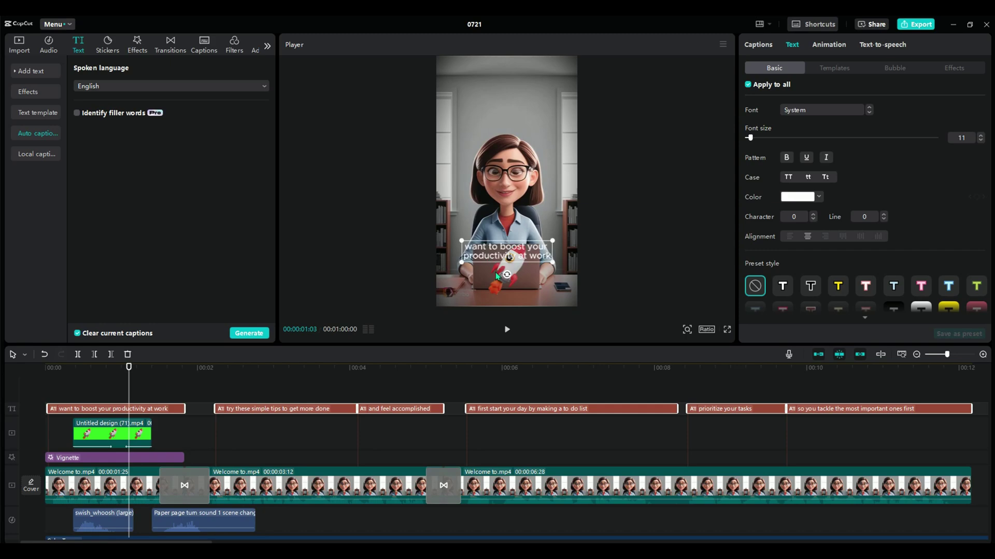
click(255, 409)
Change the caption font and style template, preview the edit full-screen, then open export settings
click(832, 155)
click(832, 214)
click(834, 68)
click(842, 146)
click(836, 265)
click(811, 179)
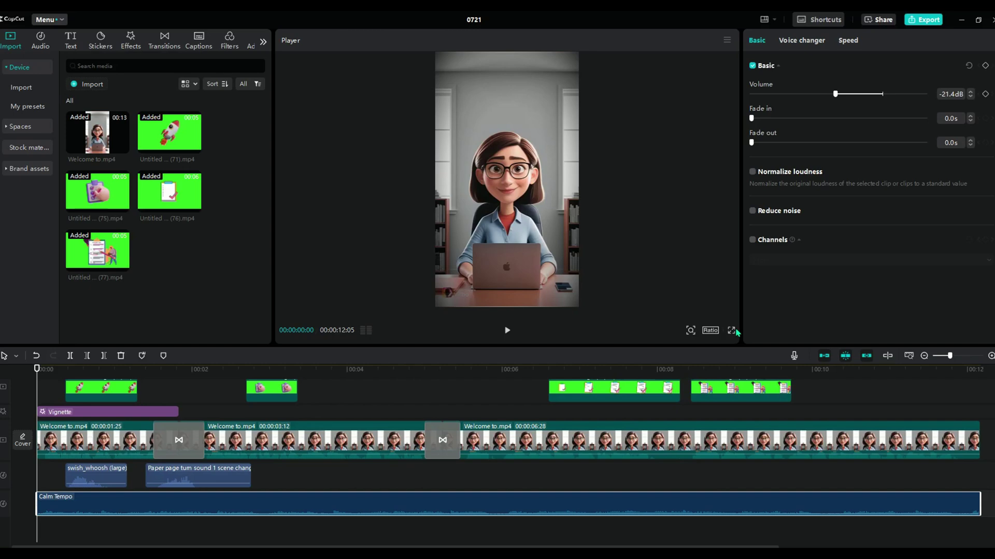
click(729, 330)
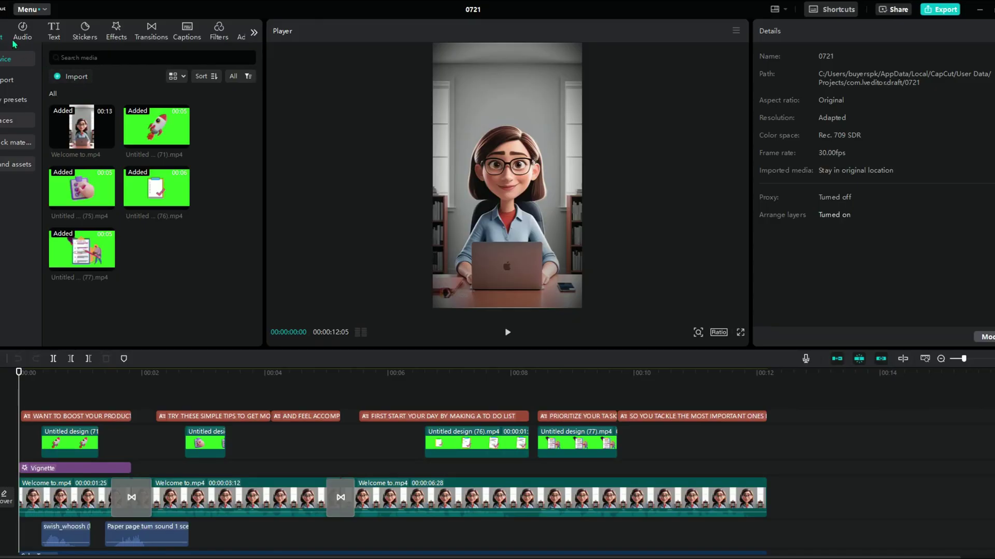
click(941, 11)
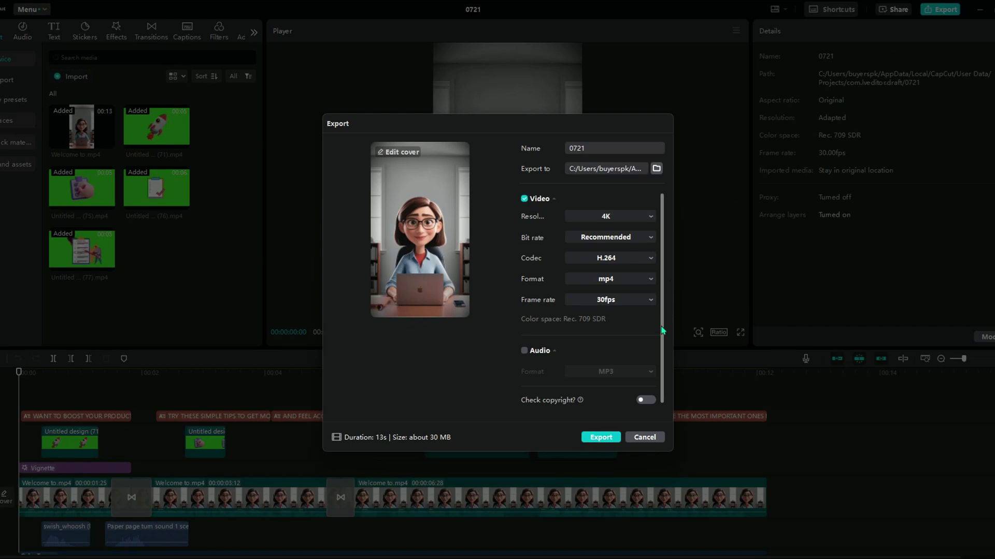